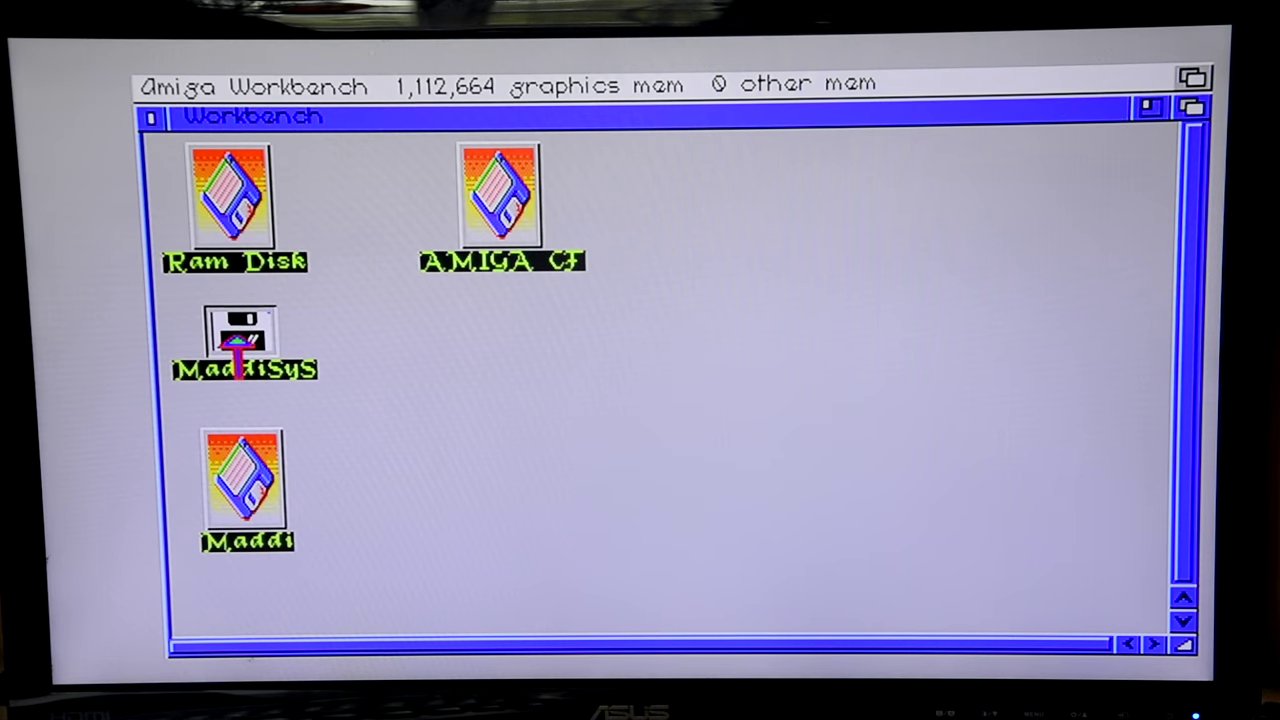
Step: Try to run AHX-68020 from the AYS-A233 drawer in Applications on MaddiSyS, and reboot the Amiga
{"action": "double_click", "coordinate": [223, 363]}
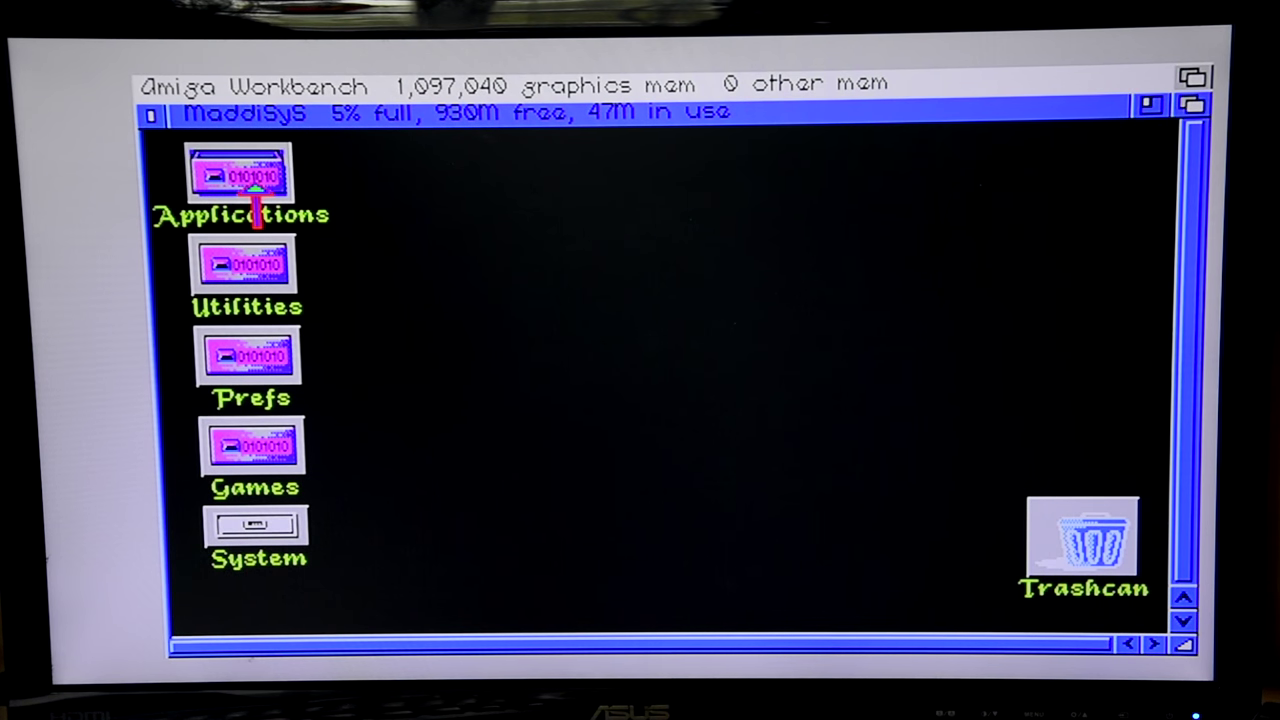
{"action": "double_click", "coordinate": [256, 186]}
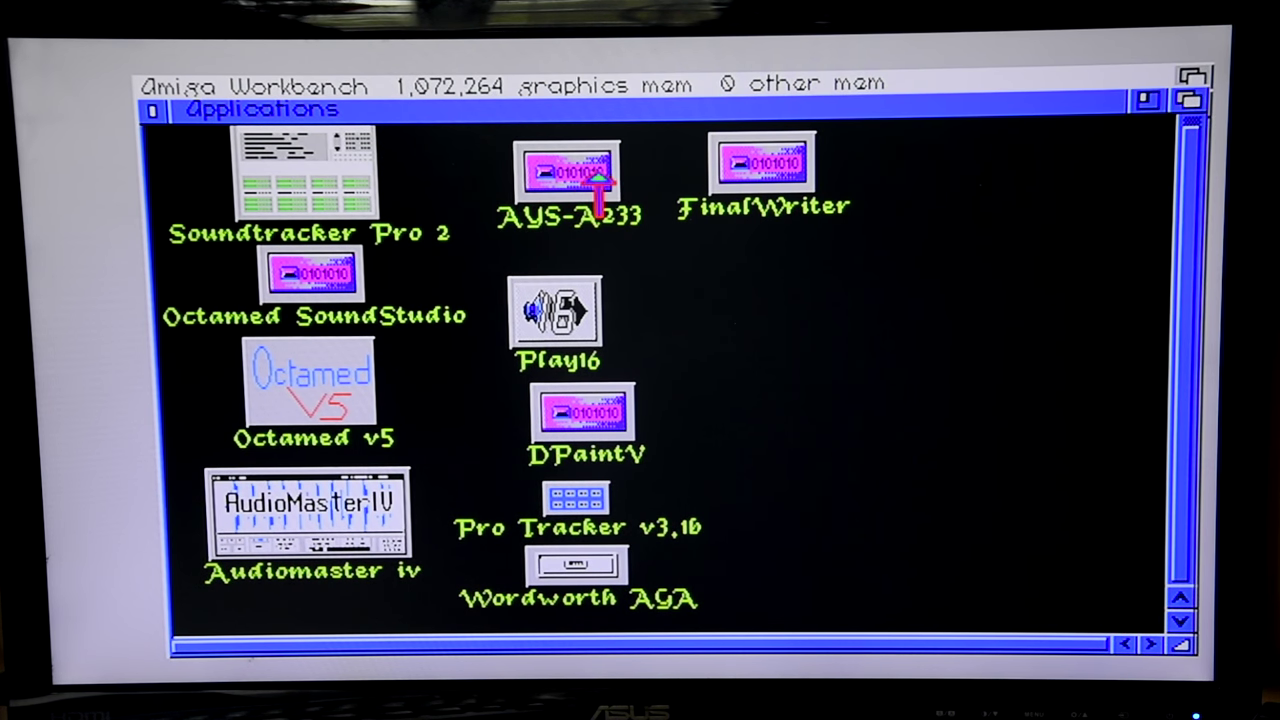
{"action": "double_click", "coordinate": [598, 175]}
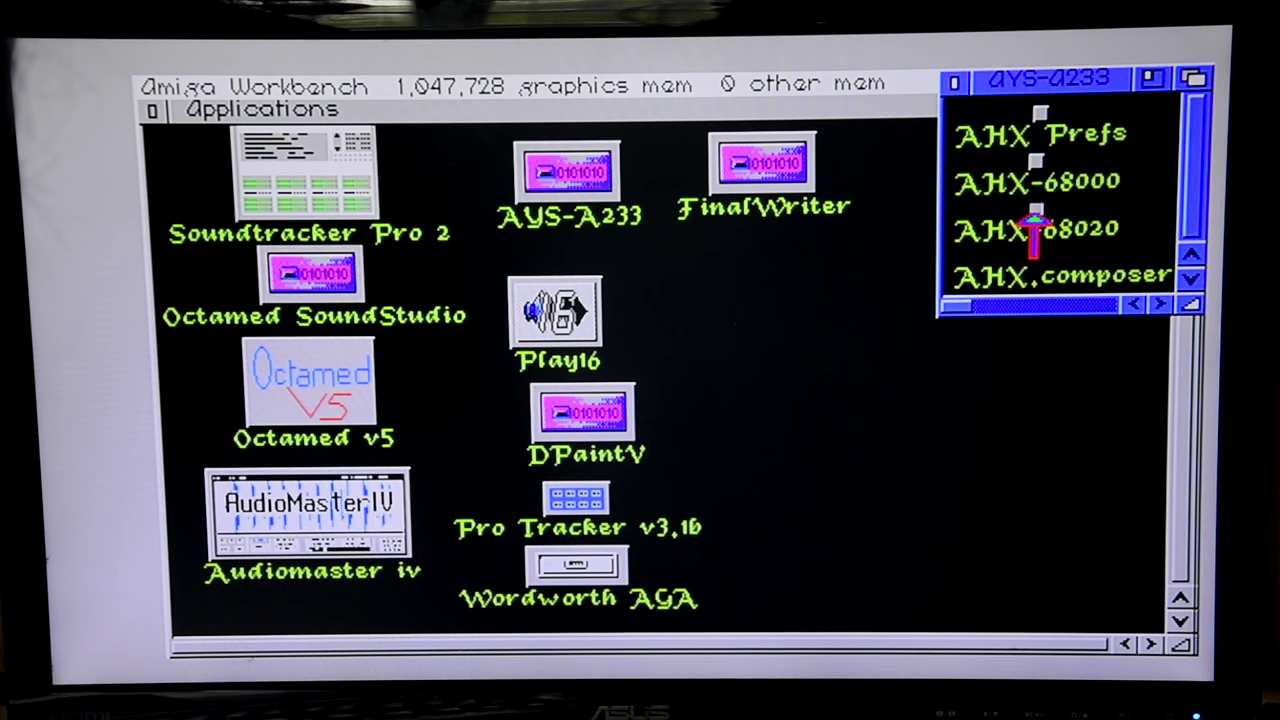
{"action": "key", "text": "super+e"}
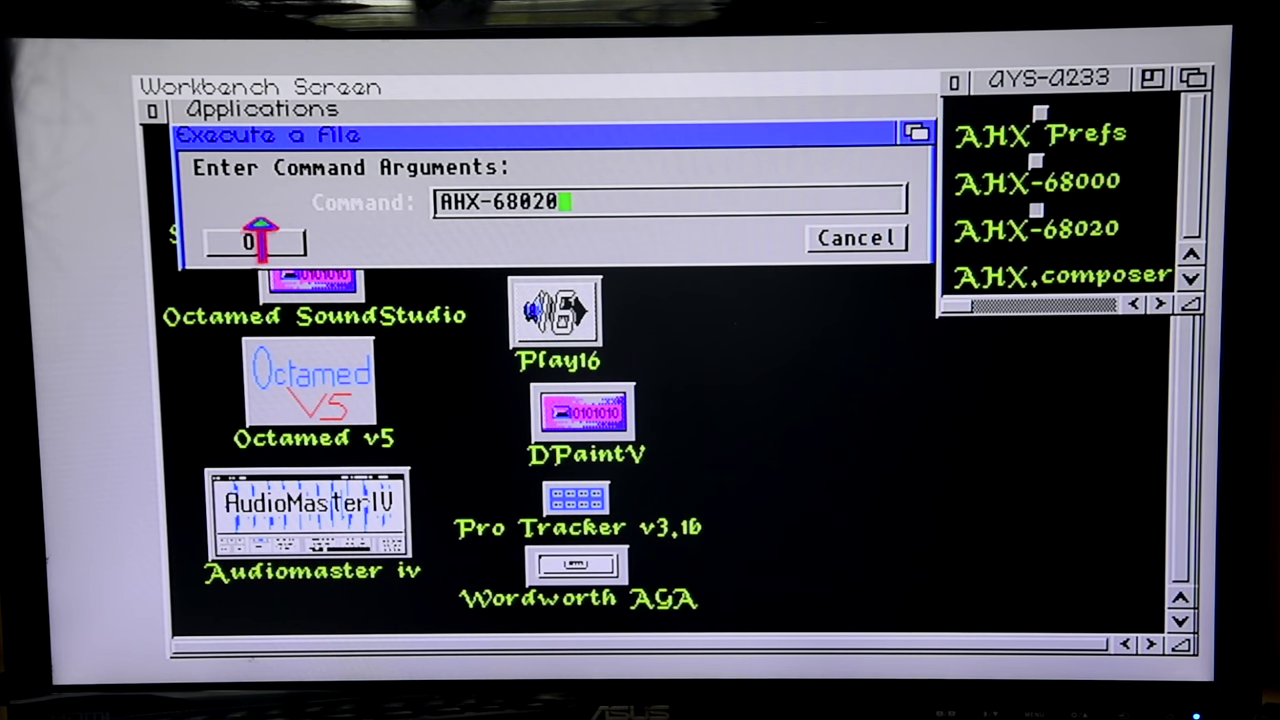
{"action": "left_click", "coordinate": [276, 243]}
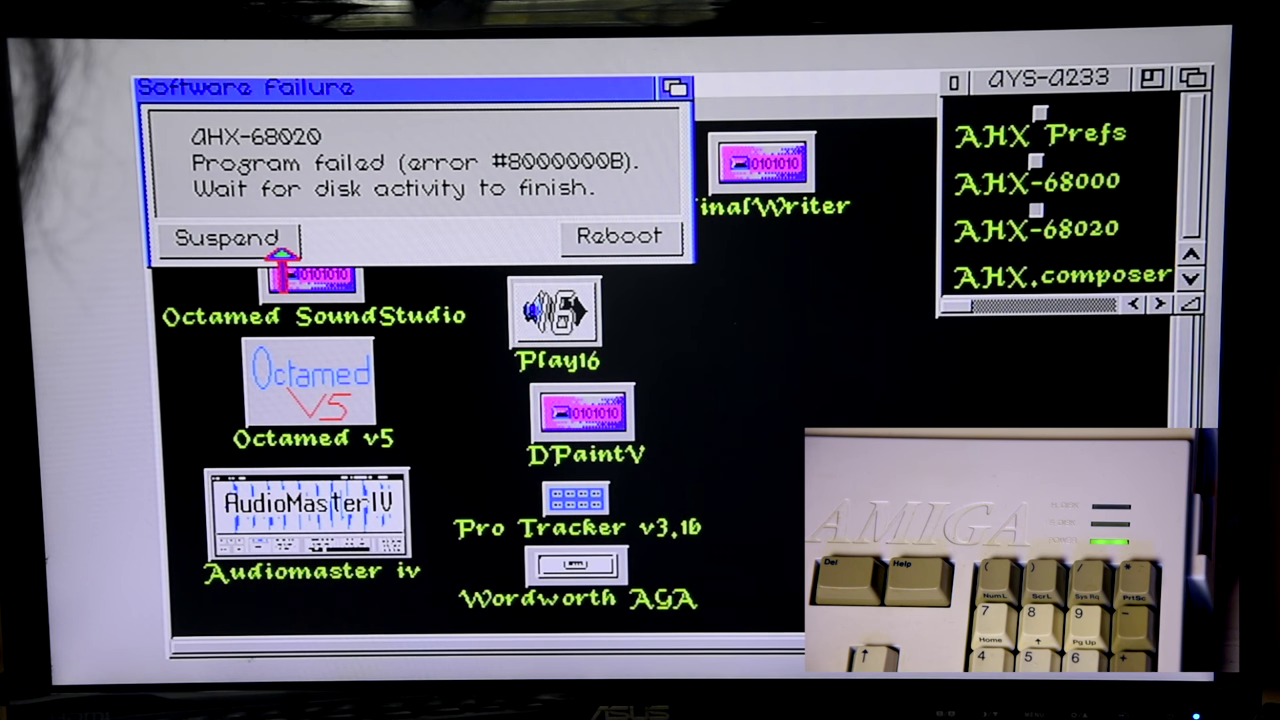
{"action": "left_click", "coordinate": [615, 237]}
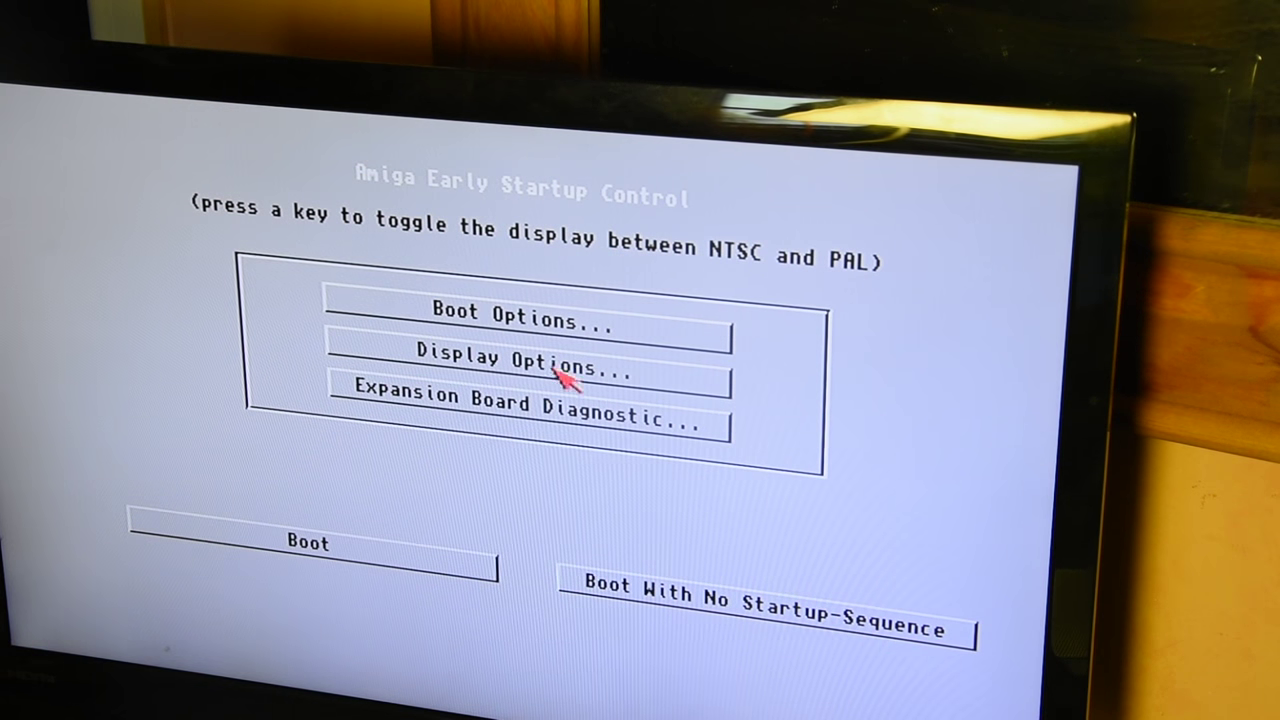
Step: Check the Expansion Board Diagnostic in the early startup control for the installed accelerator, and close the list
{"action": "left_click", "coordinate": [500, 406]}
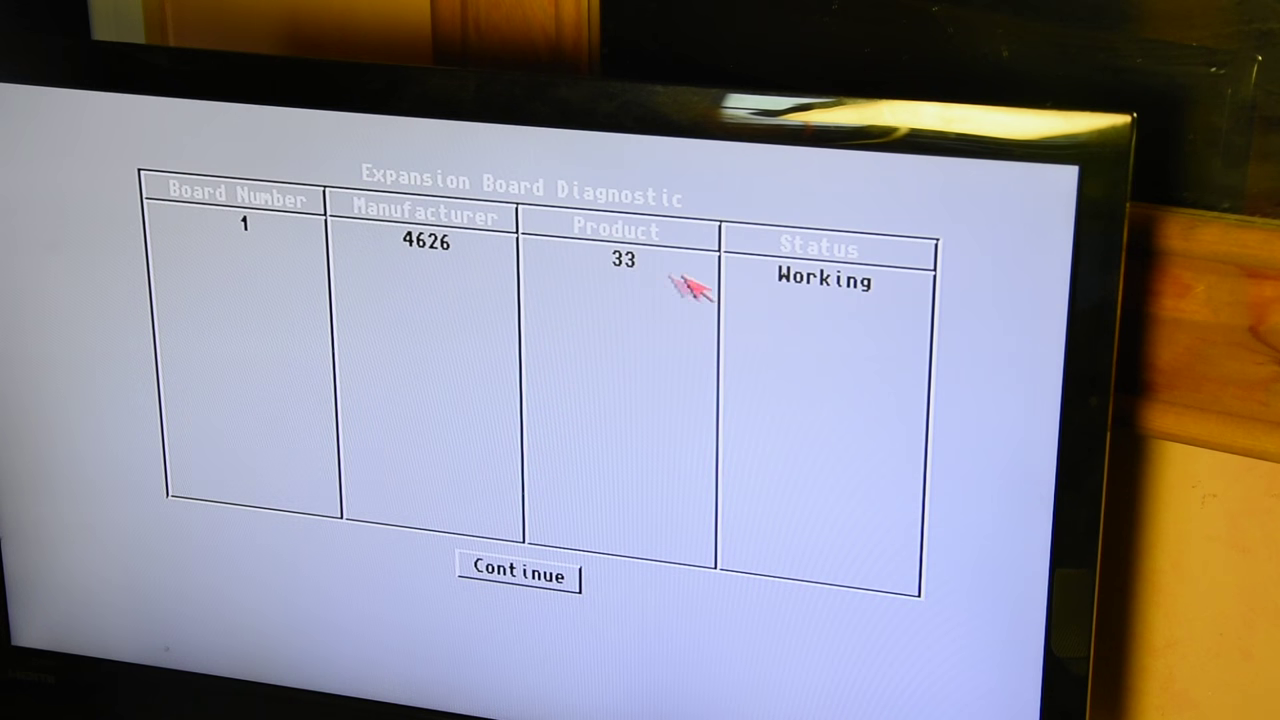
{"action": "left_click", "coordinate": [466, 562]}
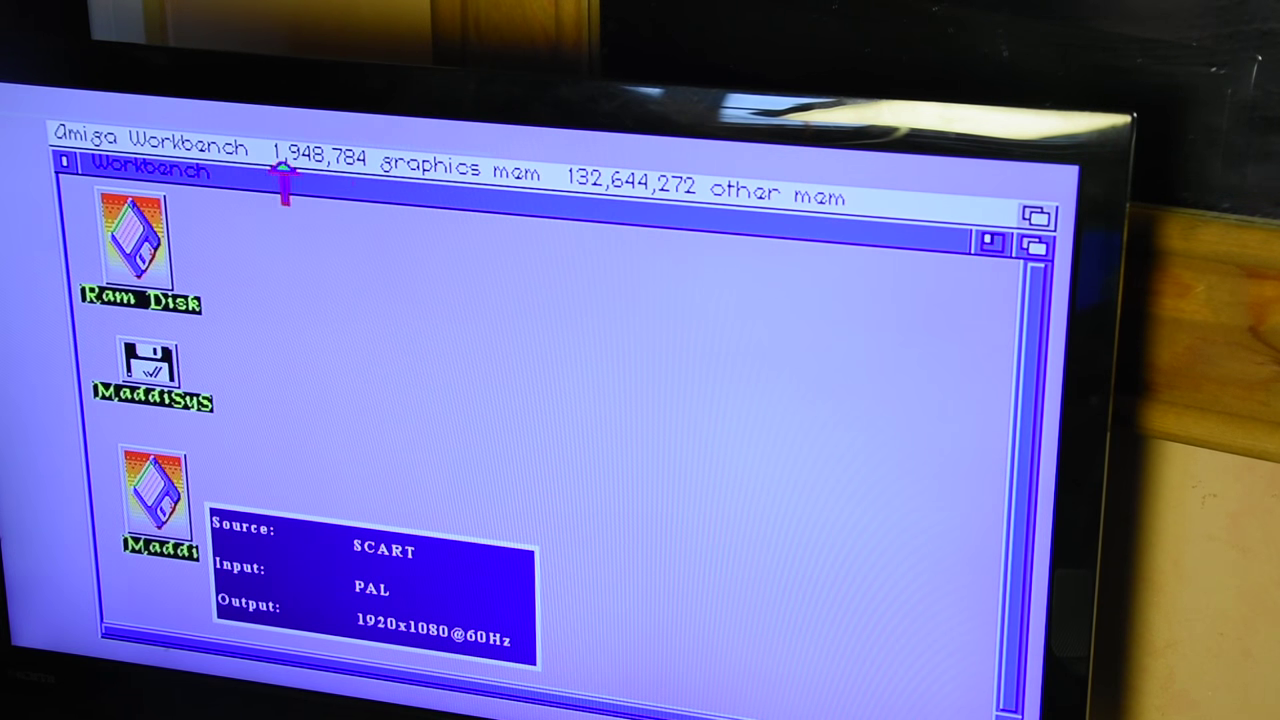
Step: Launch Diskmaster Gold from the Utilities drawer on the MaddiSyS disk
{"action": "double_click", "coordinate": [150, 370]}
{"action": "double_click", "coordinate": [165, 336]}
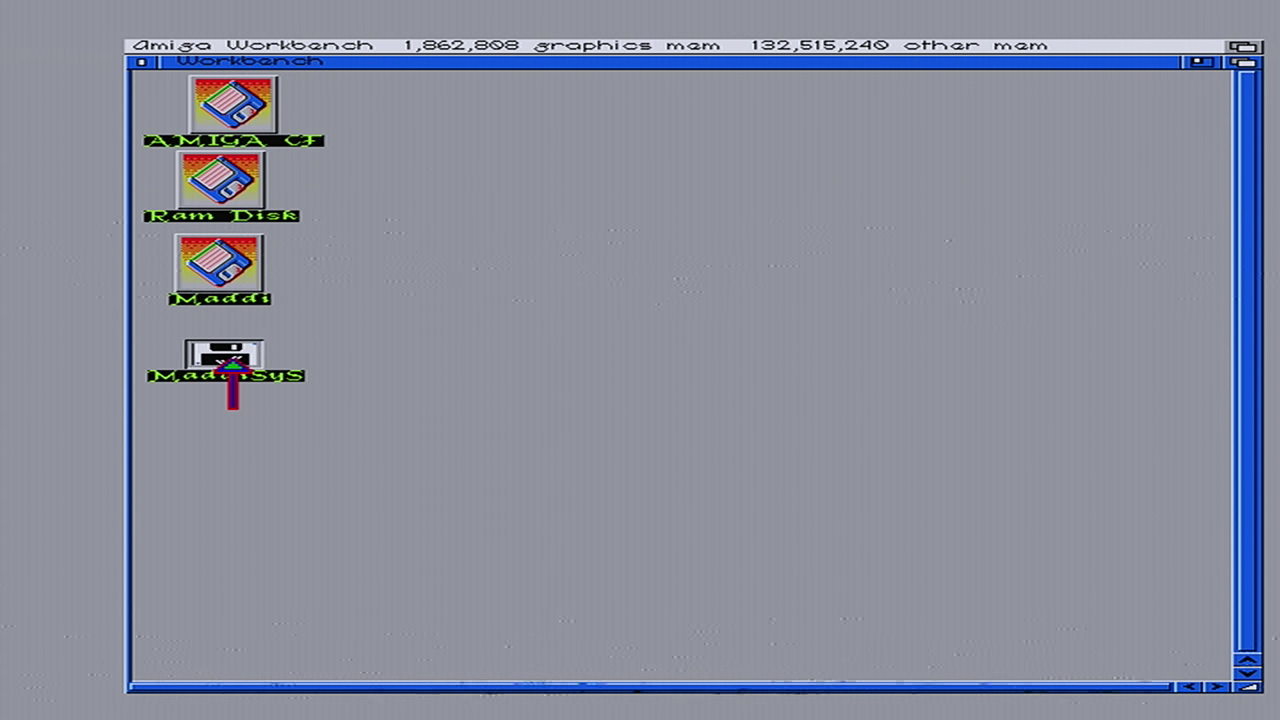
{"action": "double_click", "coordinate": [232, 362]}
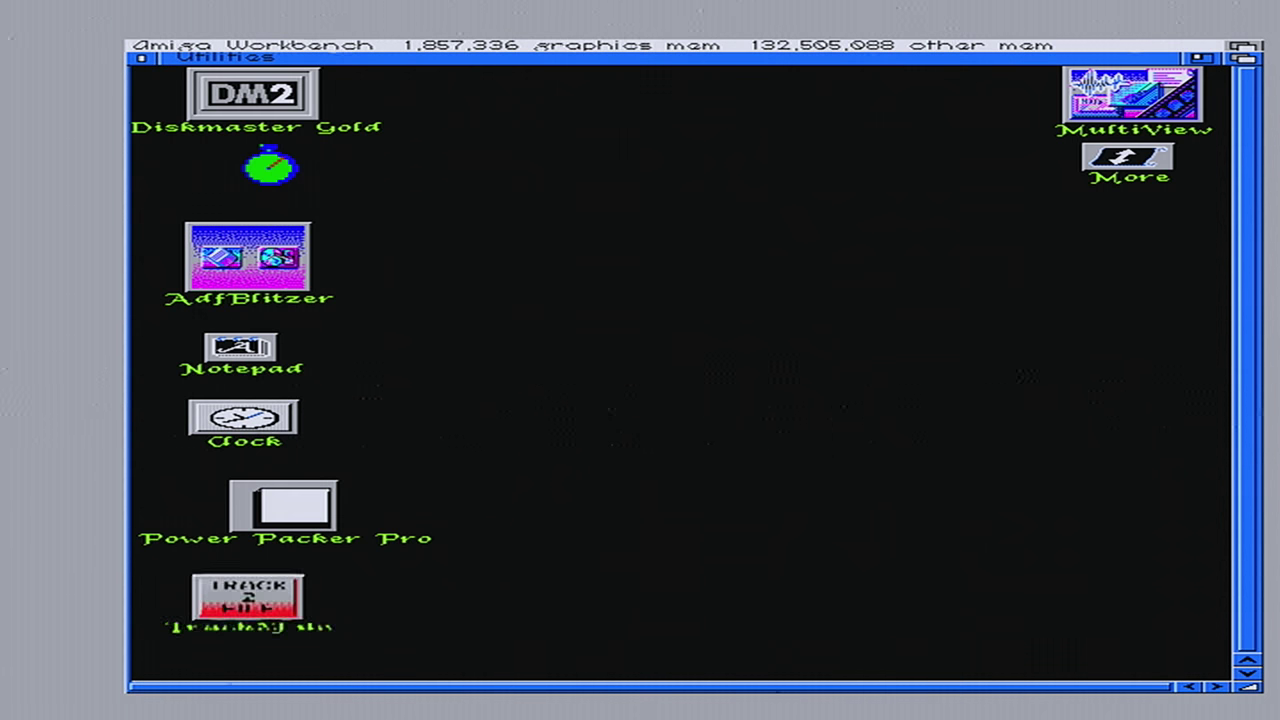
{"action": "double_click", "coordinate": [252, 100]}
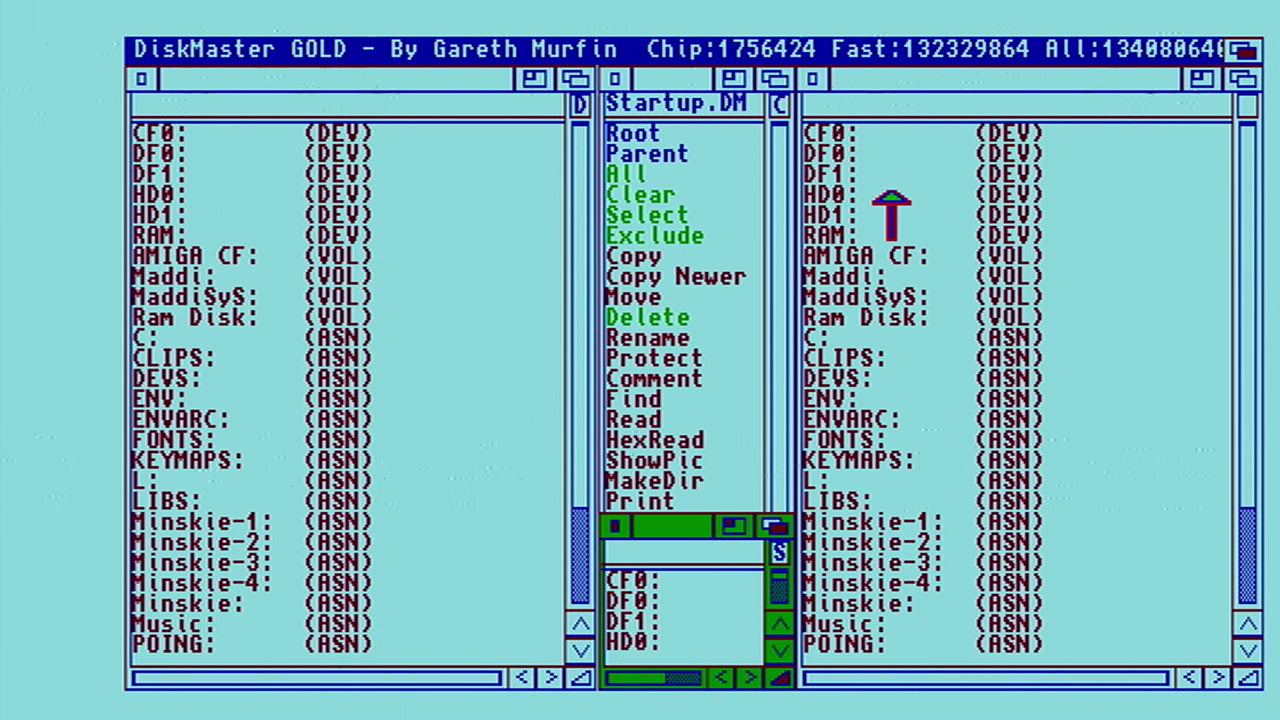
Step: Open ACATune-readme.txt from the ACA Amiga/ACATune_V17 directory on the AMIGA CF volume
{"action": "left_click", "coordinate": [218, 260]}
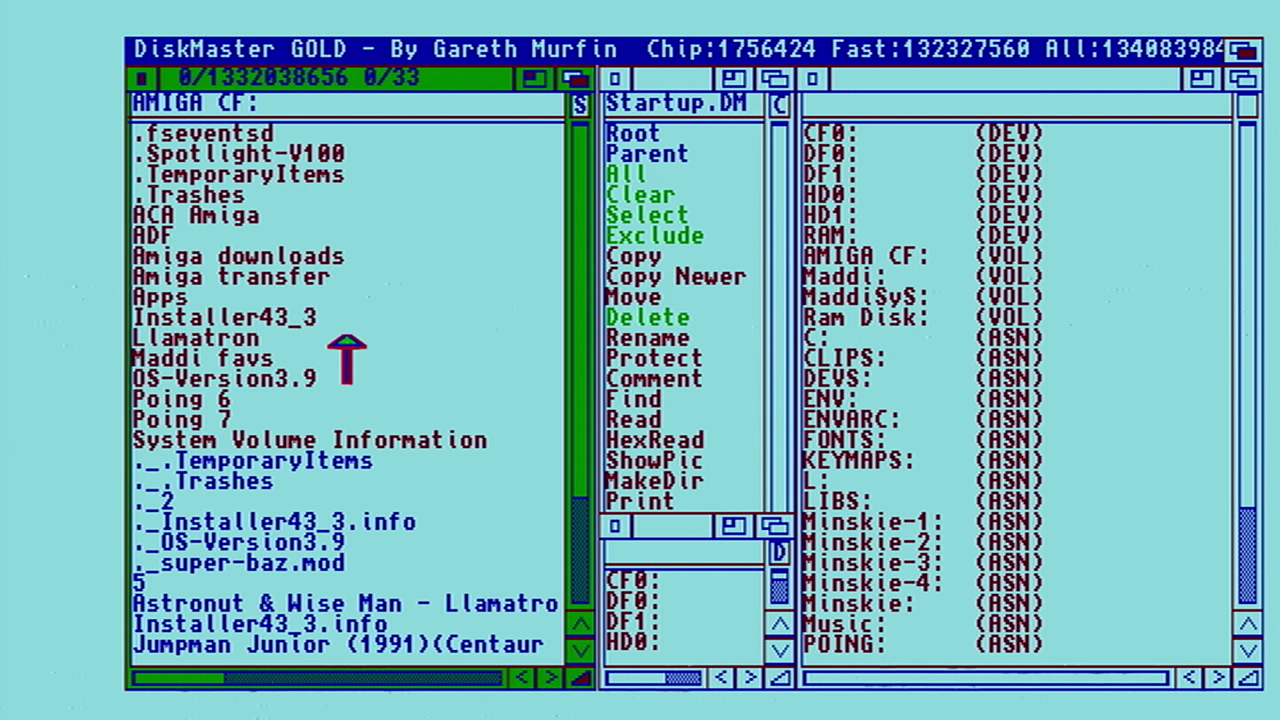
{"action": "left_click_drag", "start_coordinate": [580, 350], "coordinate": [598, 455]}
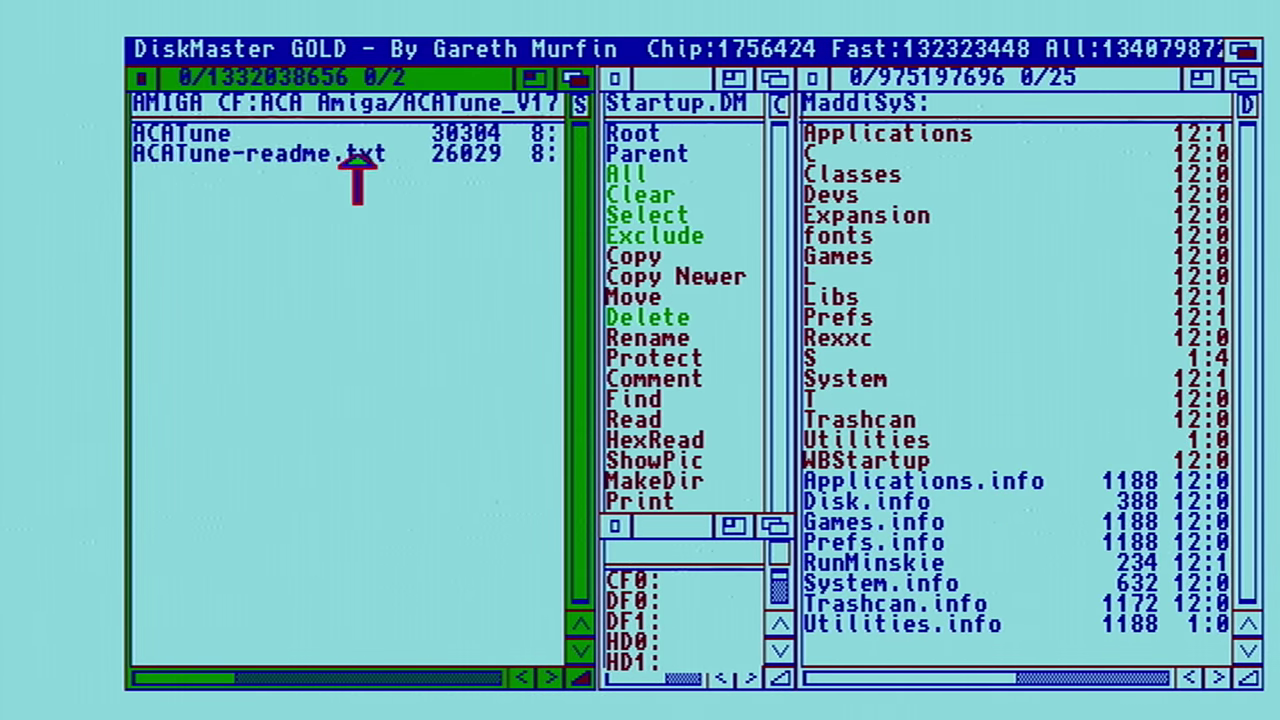
{"action": "double_click", "coordinate": [358, 160]}
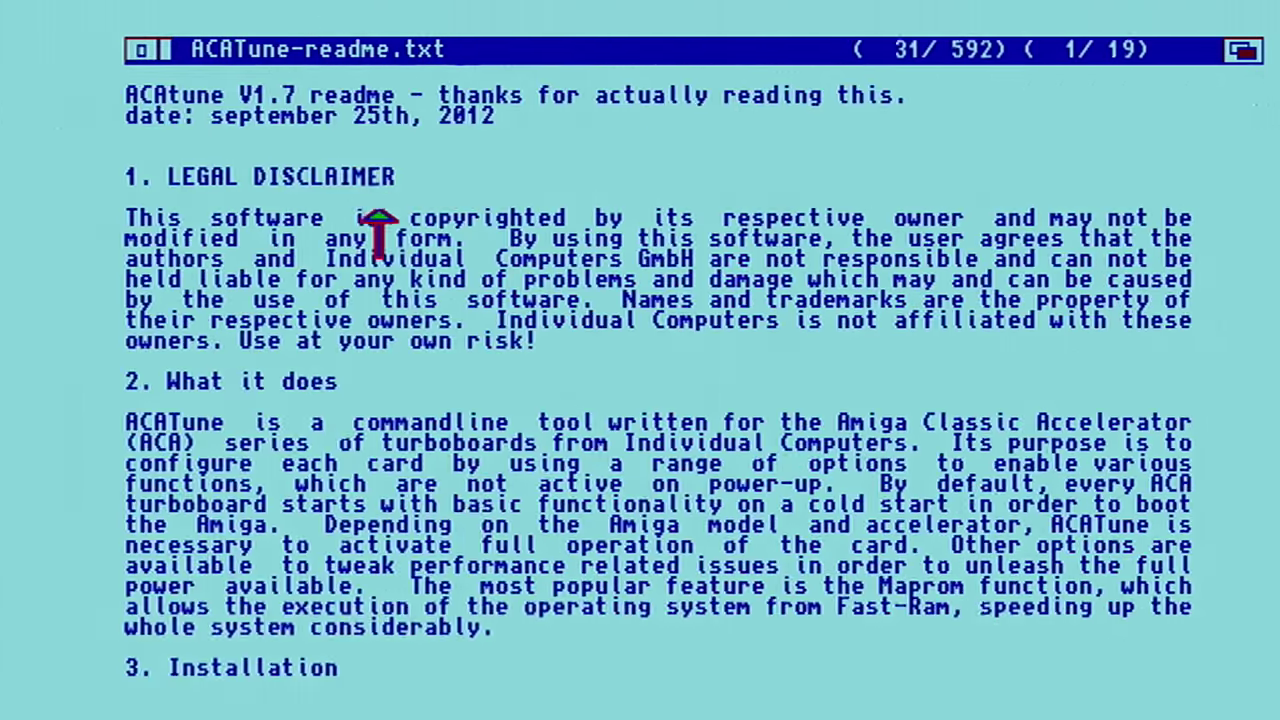
Step: Read what ACATune does and how it is installed in the readme, and close the file
{"action": "scroll", "coordinate": [471, 557], "scroll_direction": "down", "scroll_amount": 10}
{"action": "scroll", "coordinate": [498, 592], "scroll_direction": "down", "scroll_amount": 2}
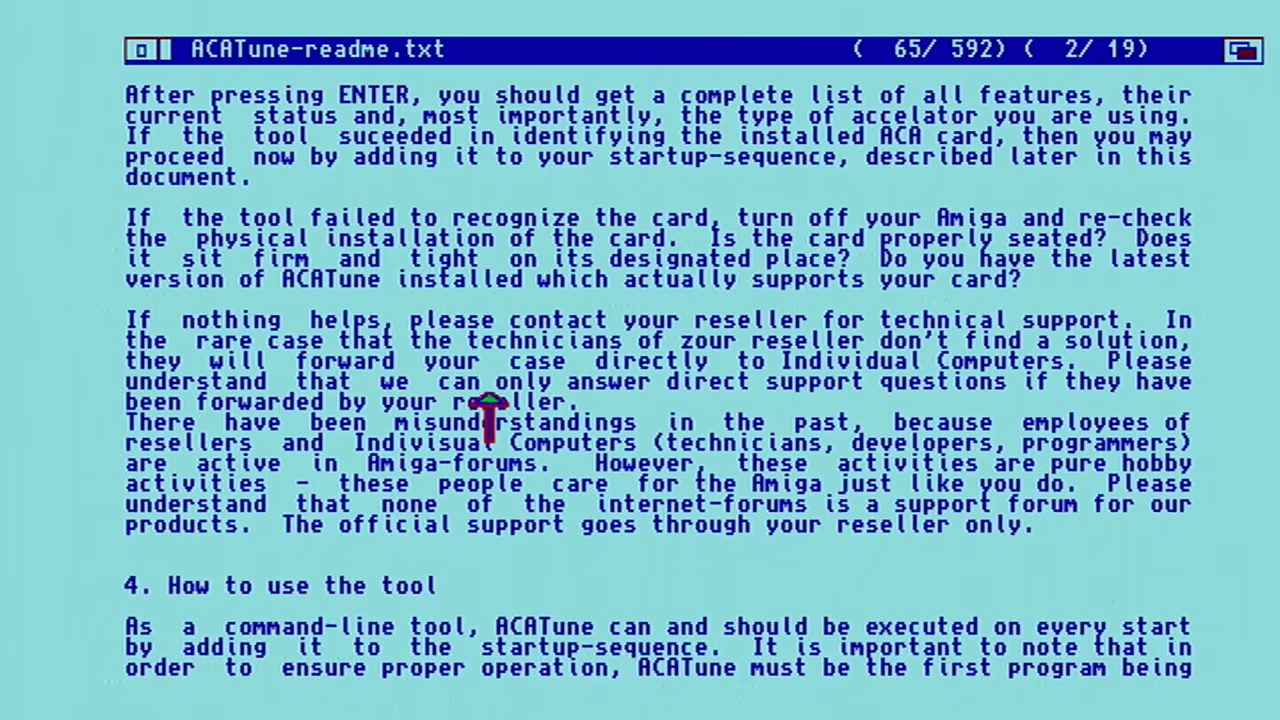
{"action": "scroll", "coordinate": [490, 276], "scroll_direction": "up", "scroll_amount": 4}
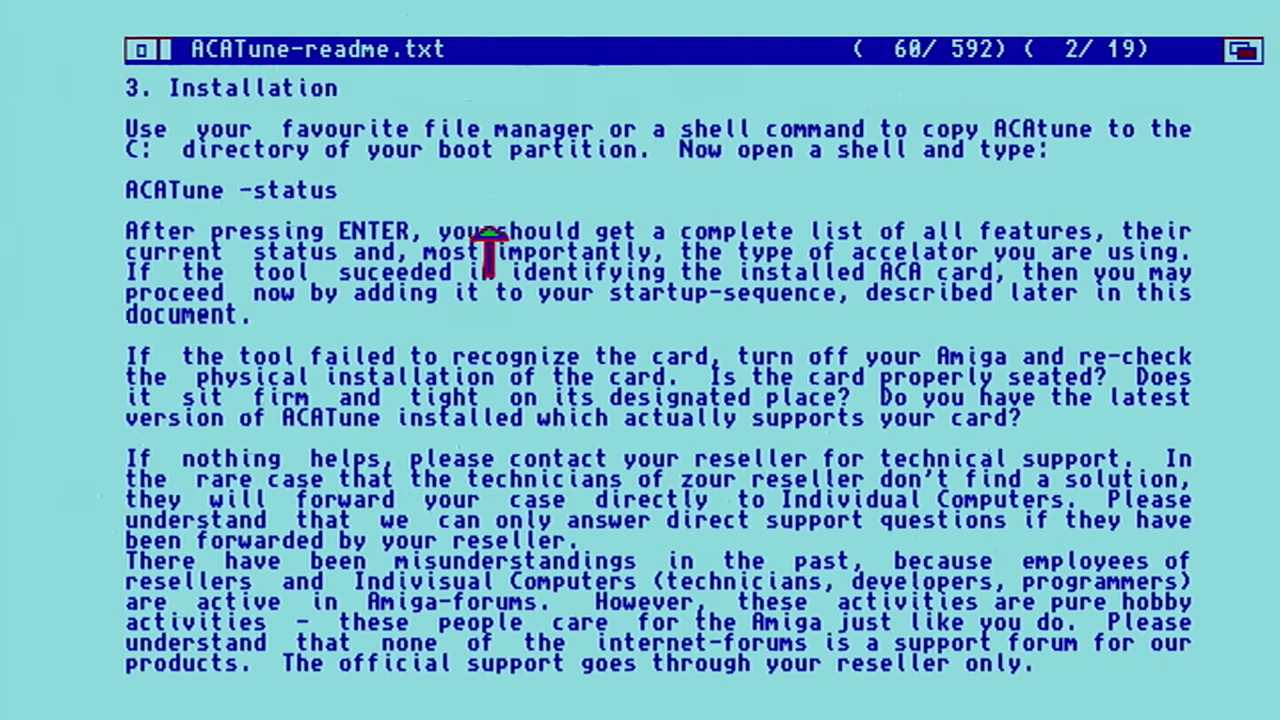
{"action": "scroll", "coordinate": [489, 240], "scroll_direction": "up", "scroll_amount": 4}
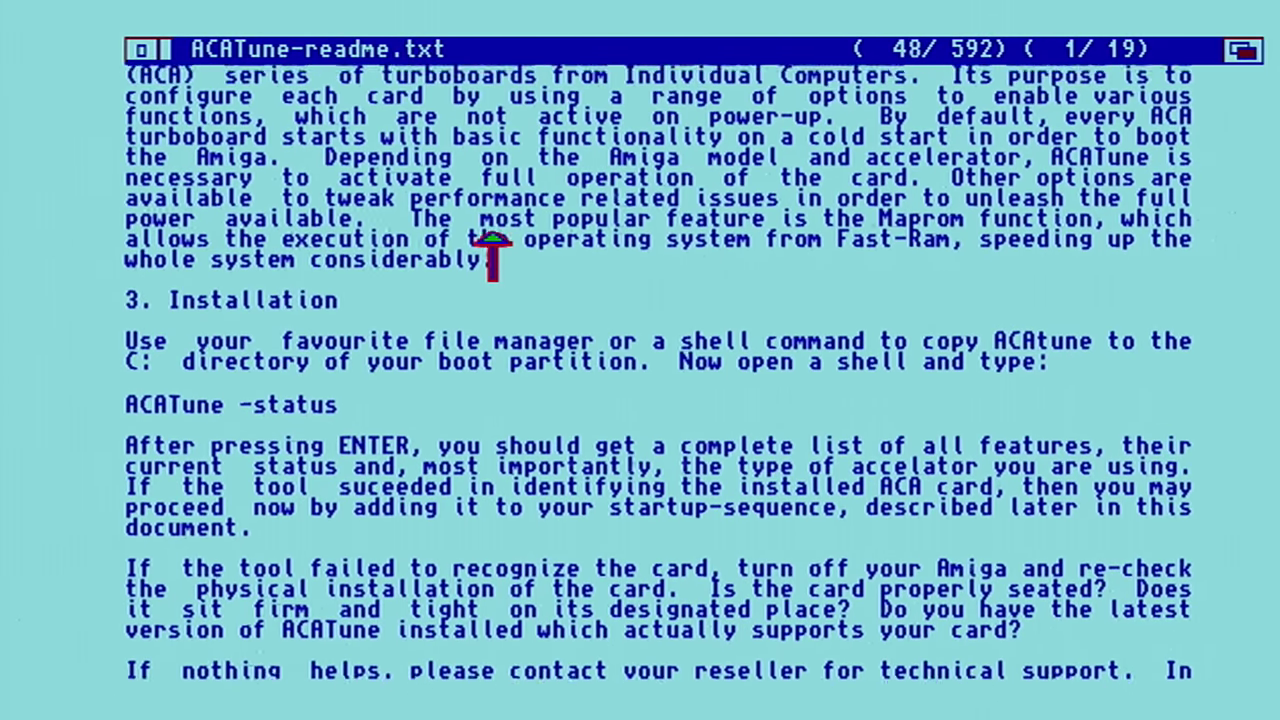
{"action": "scroll", "coordinate": [490, 244], "scroll_direction": "up", "scroll_amount": 5}
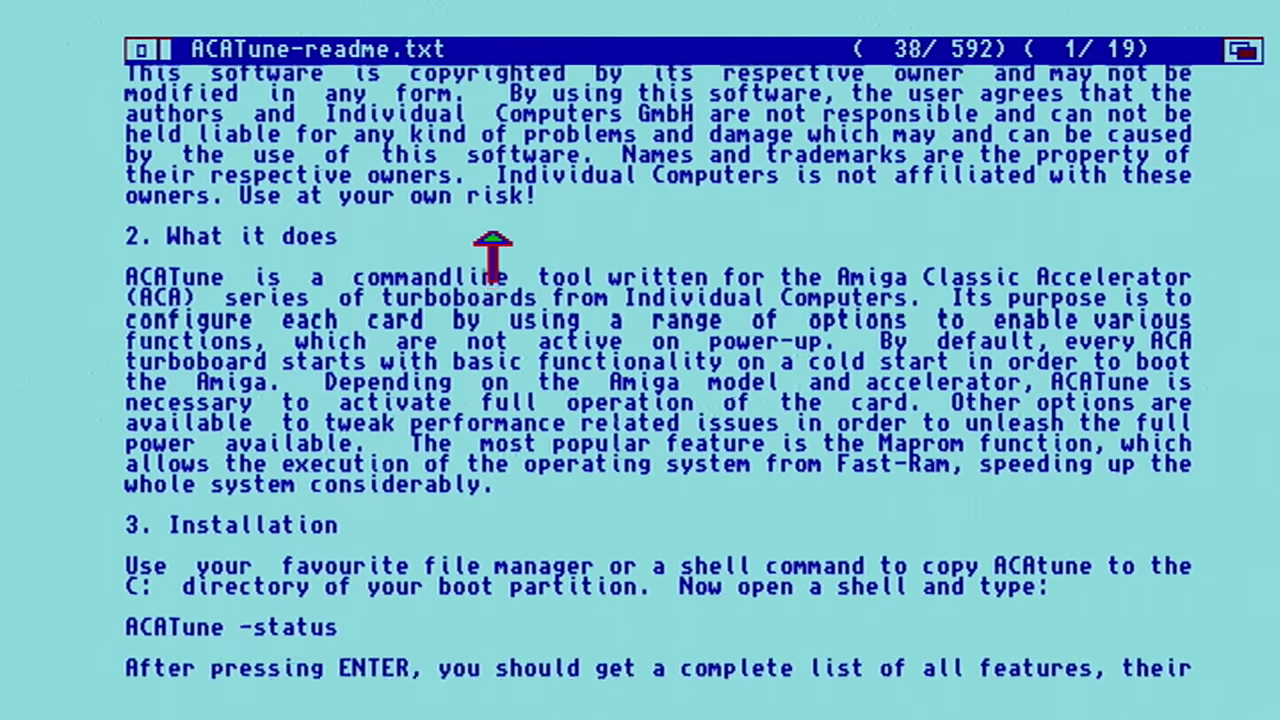
{"action": "scroll", "coordinate": [492, 255], "scroll_direction": "up", "scroll_amount": 2}
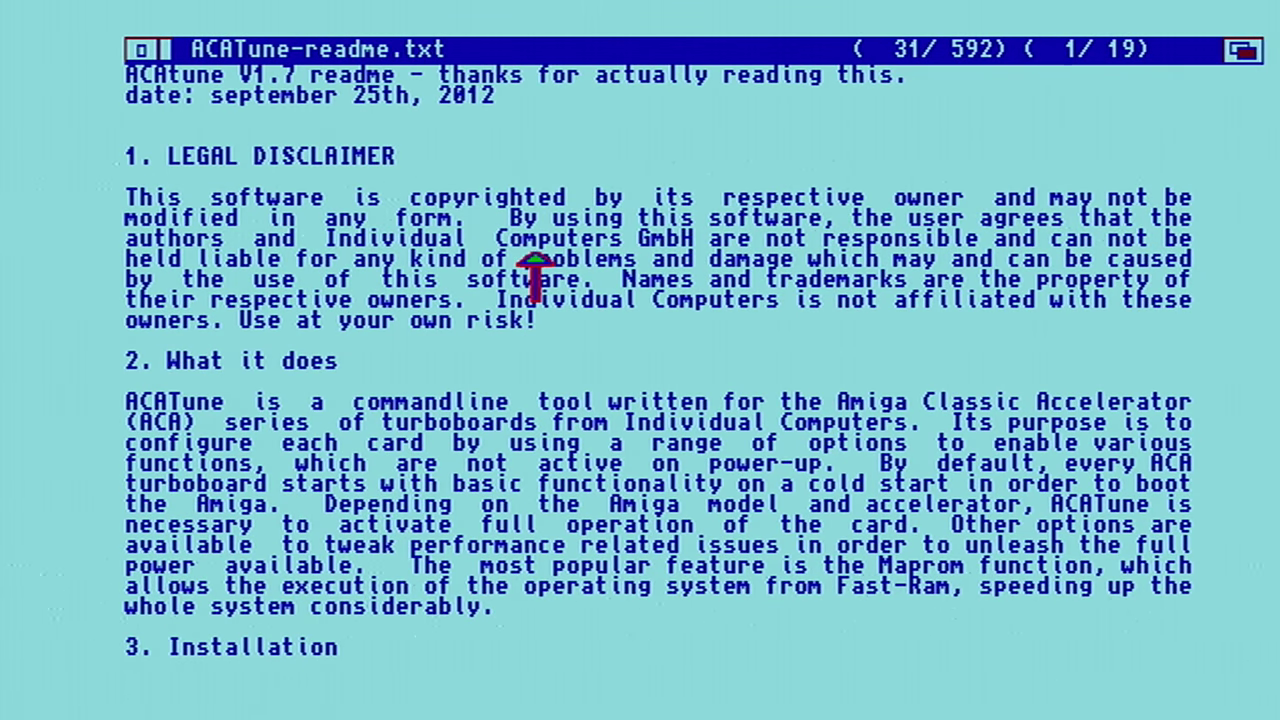
{"action": "key", "text": "Escape"}
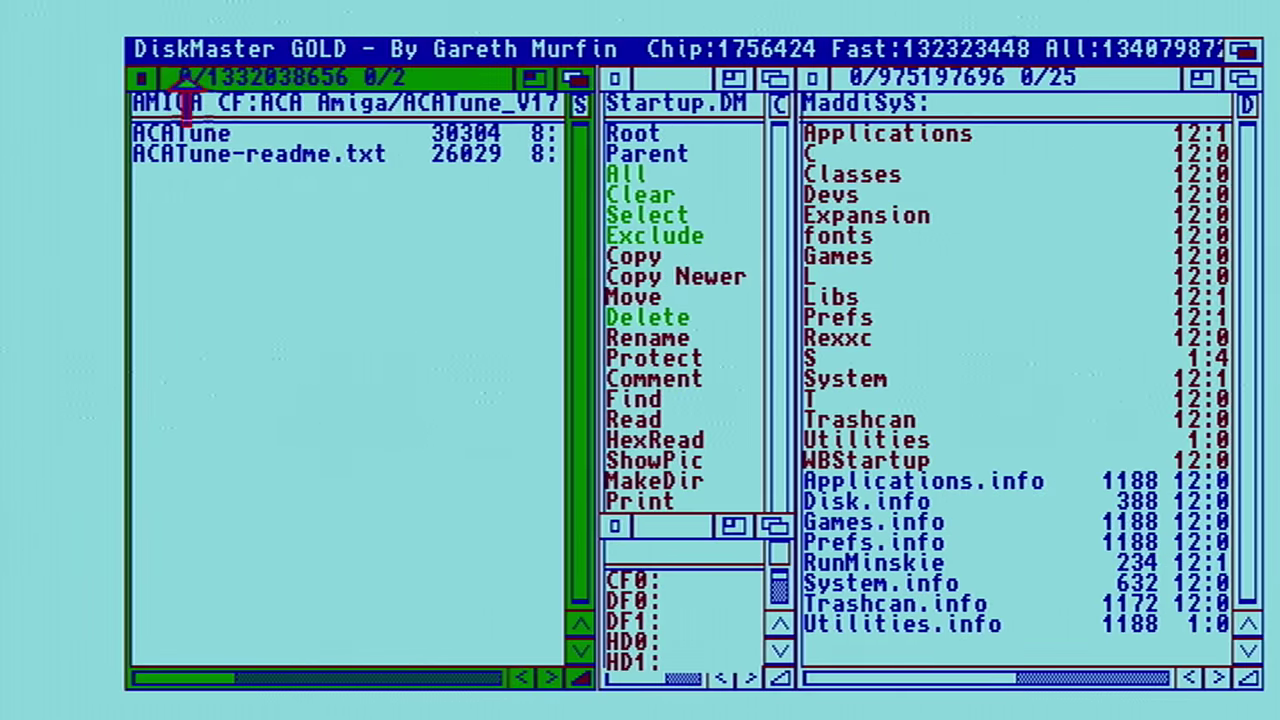
Step: Open the C directory of MaddiSyS and select the ACATUNE file in ACATune_V191 on AMIGA CF
{"action": "double_click", "coordinate": [948, 153]}
{"action": "left_click", "coordinate": [207, 137]}
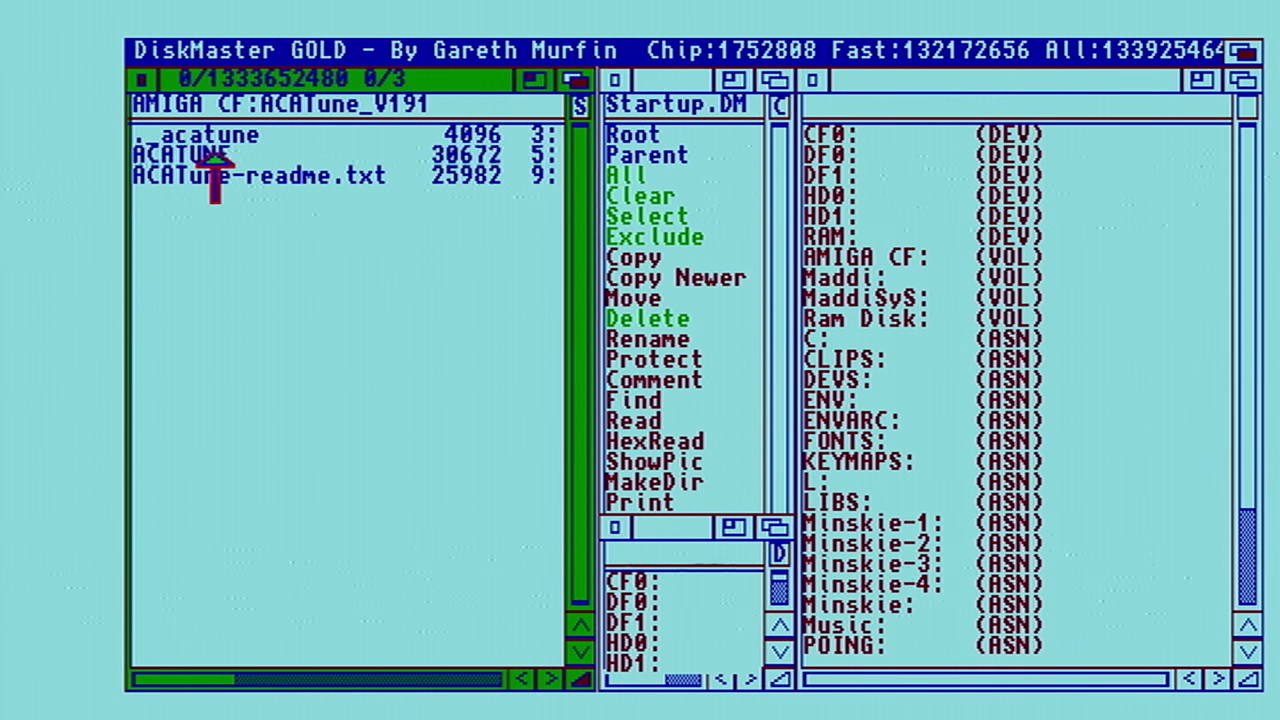
{"action": "left_click", "coordinate": [214, 156]}
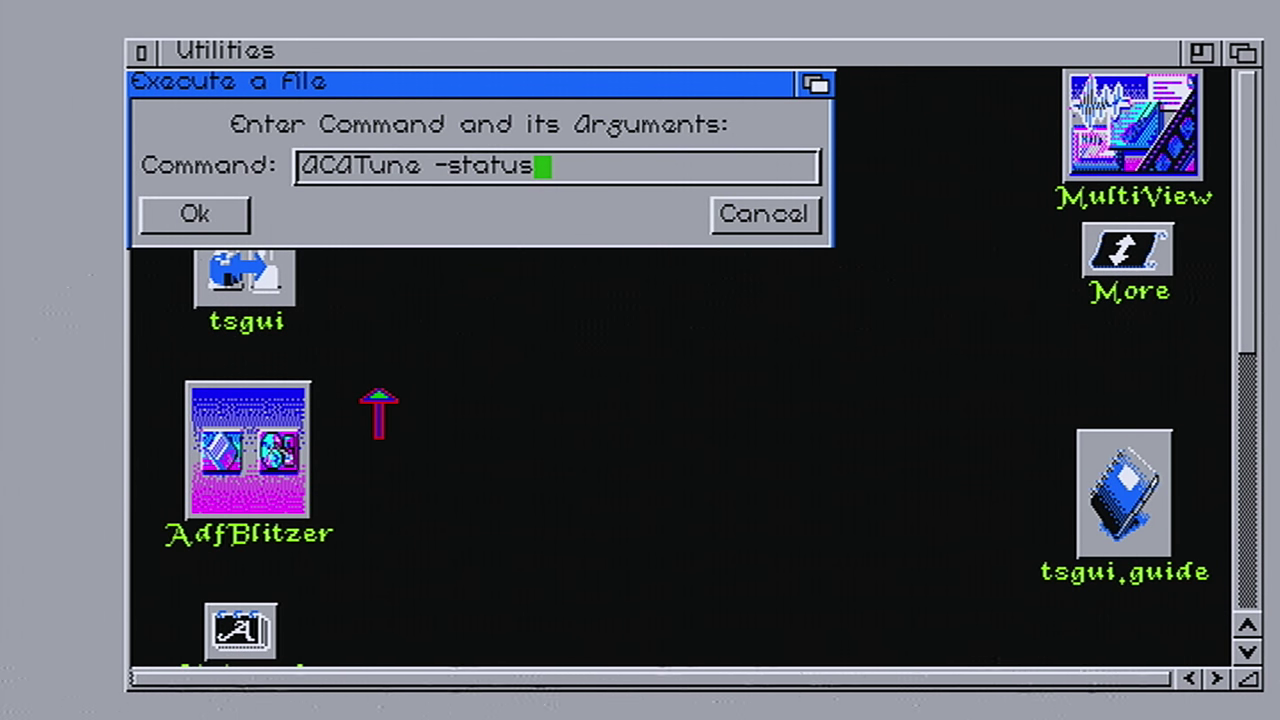
Step: Execute the command ACATune -status and enlarge its output window to read the accelerator's settings
{"action": "key", "text": "Return"}
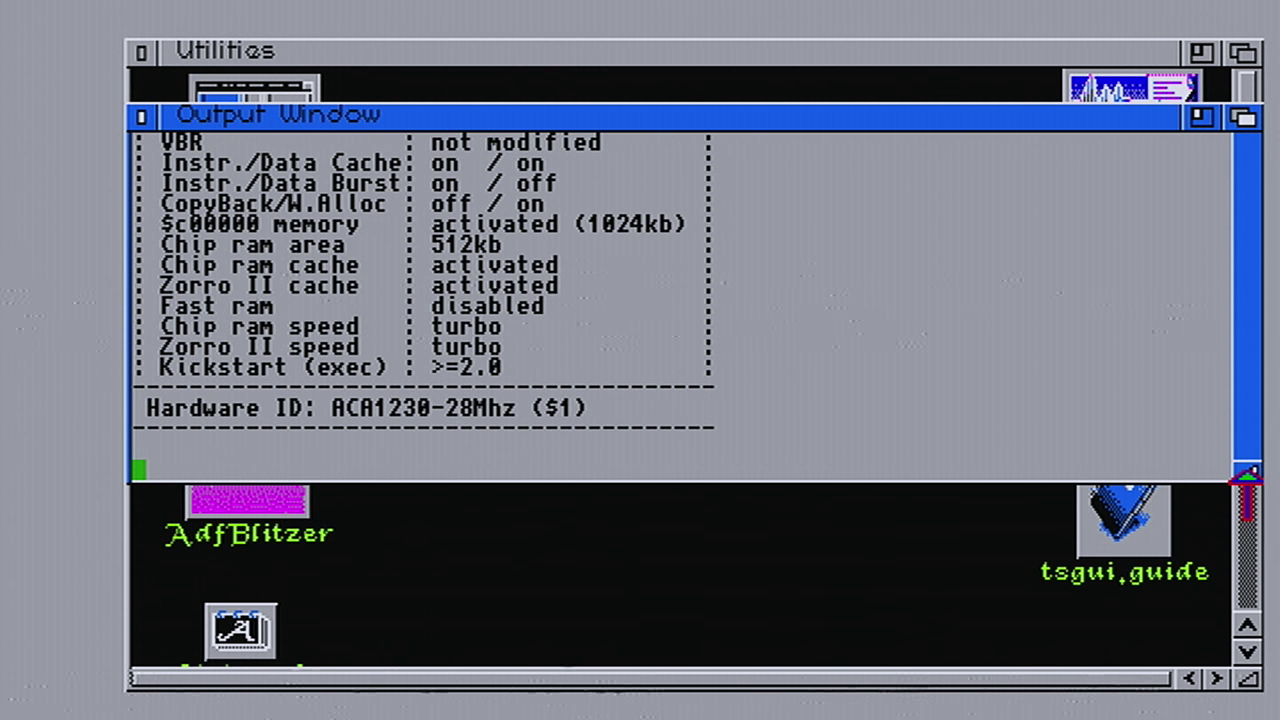
{"action": "left_click_drag", "start_coordinate": [1245, 472], "coordinate": [1245, 670]}
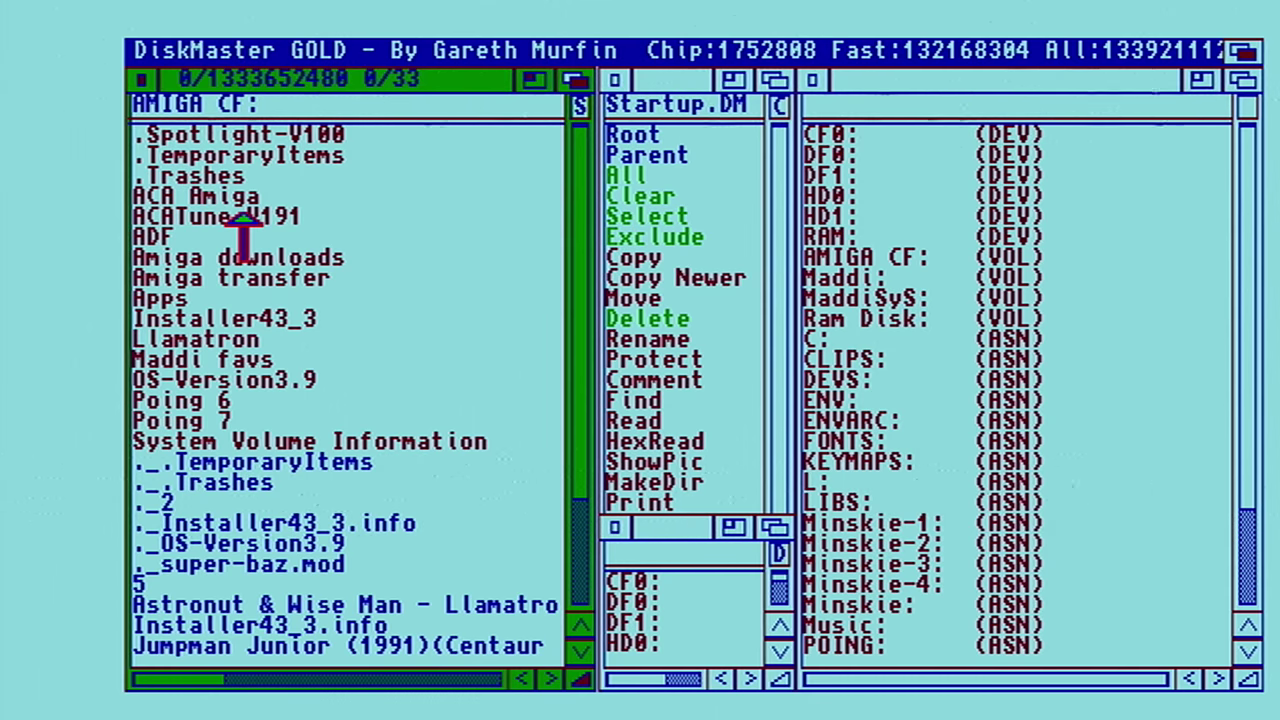
Step: Open ACATune-readme.txt from the ACATune_V191 directory and read the installation and tool usage sections
{"action": "left_click", "coordinate": [255, 218]}
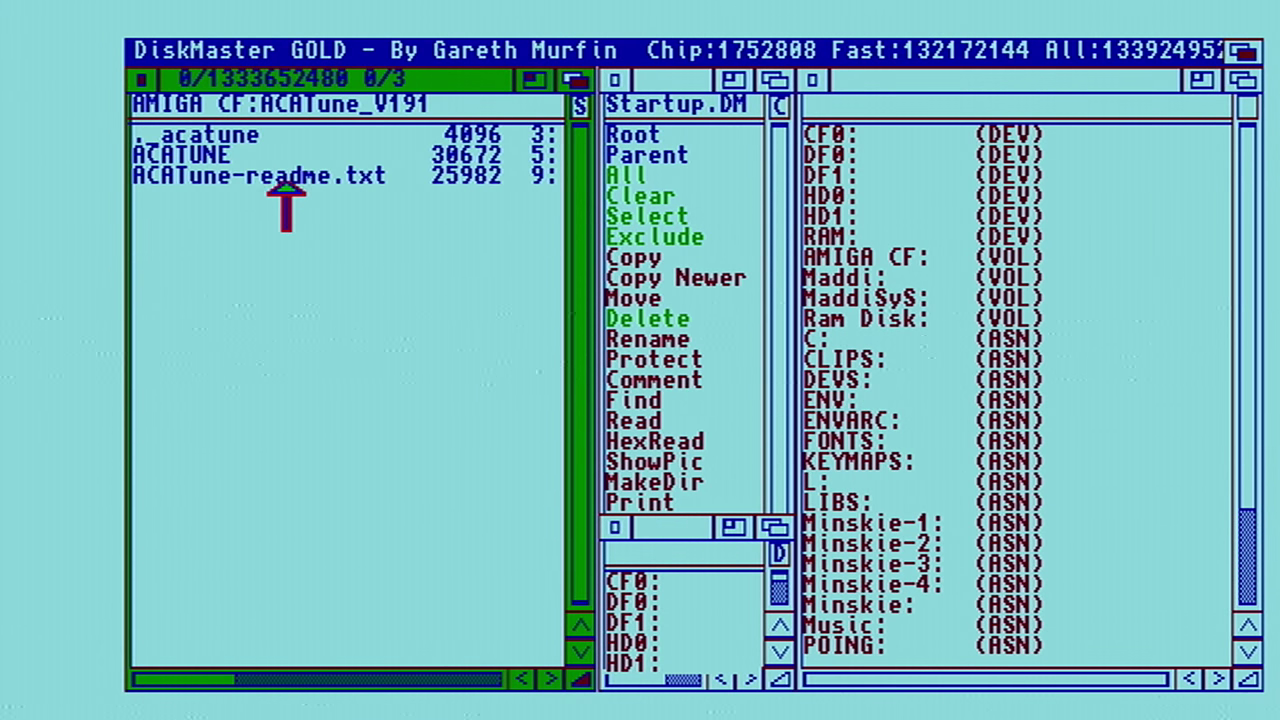
{"action": "double_click", "coordinate": [286, 184]}
{"action": "left_click", "coordinate": [137, 223]}
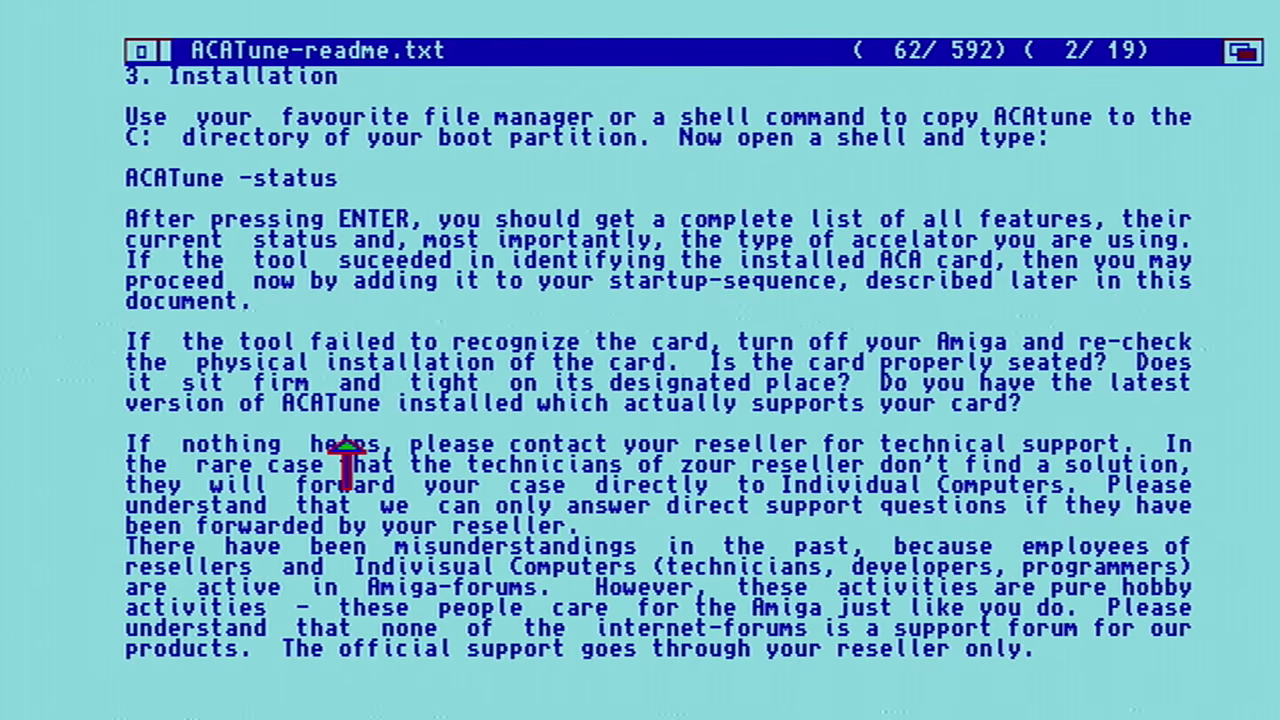
{"action": "scroll", "coordinate": [337, 534], "scroll_direction": "down", "scroll_amount": 7}
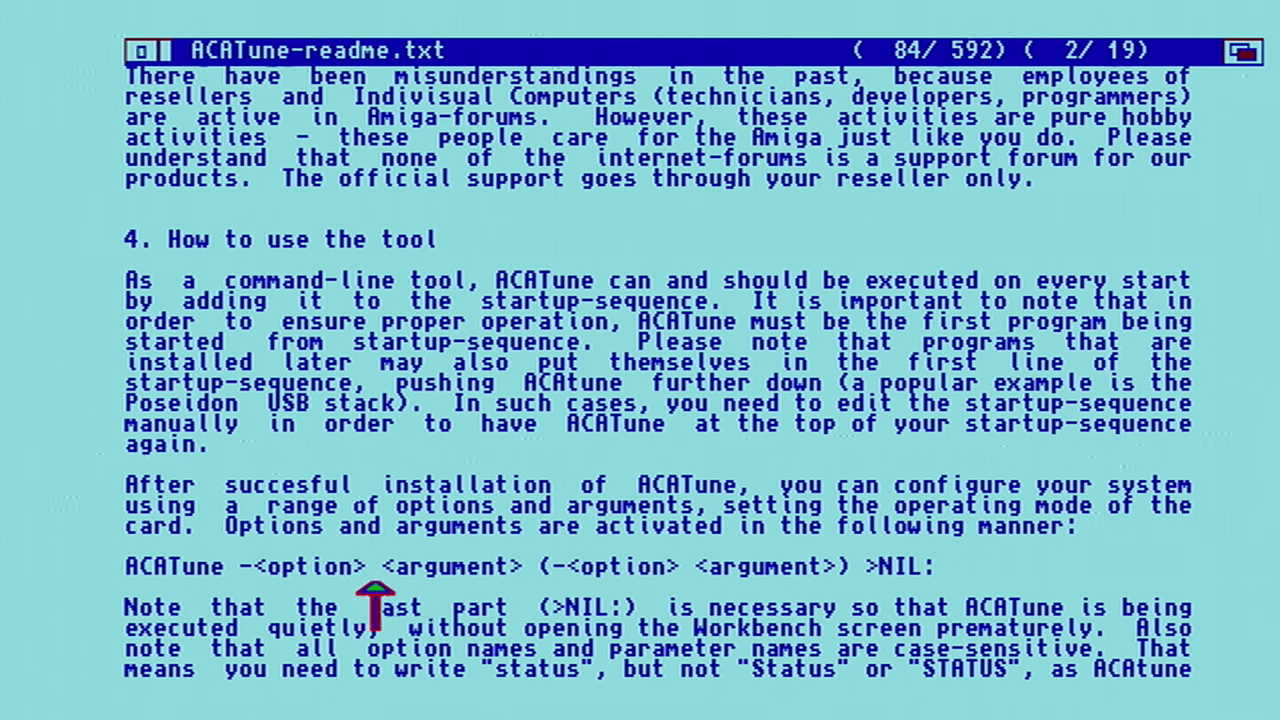
Step: Read the readme's option descriptions, including maprom, cache and burst, for the available ACATune arguments
{"action": "scroll", "coordinate": [395, 620], "scroll_direction": "down", "scroll_amount": 10}
{"action": "scroll", "coordinate": [257, 195], "scroll_direction": "up", "scroll_amount": 2}
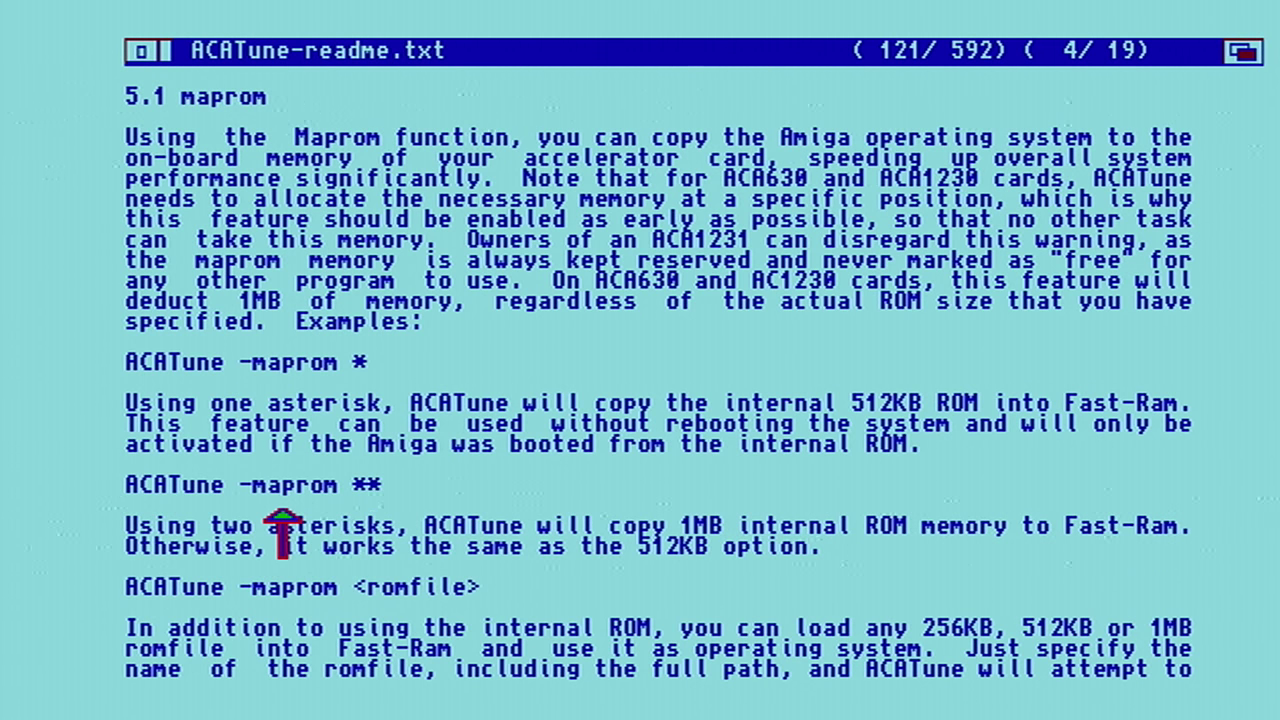
{"action": "scroll", "coordinate": [1253, 472], "scroll_direction": "down", "scroll_amount": 2}
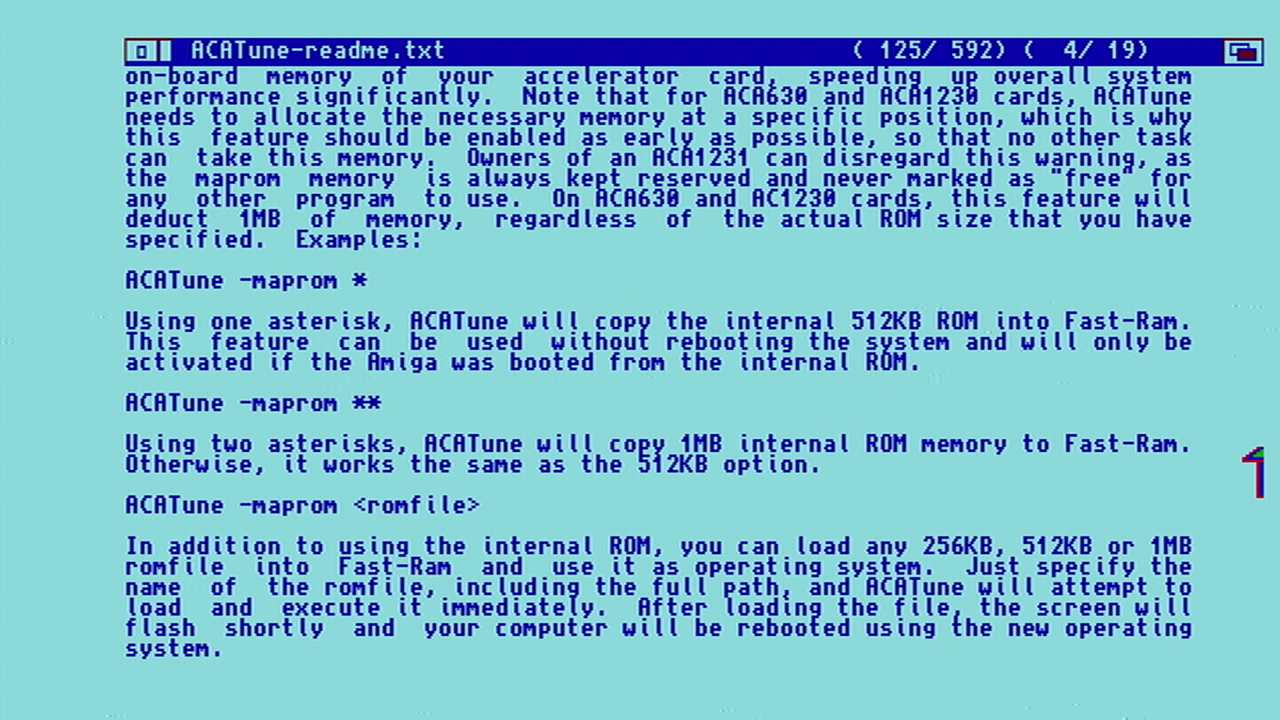
{"action": "key", "text": "space"}
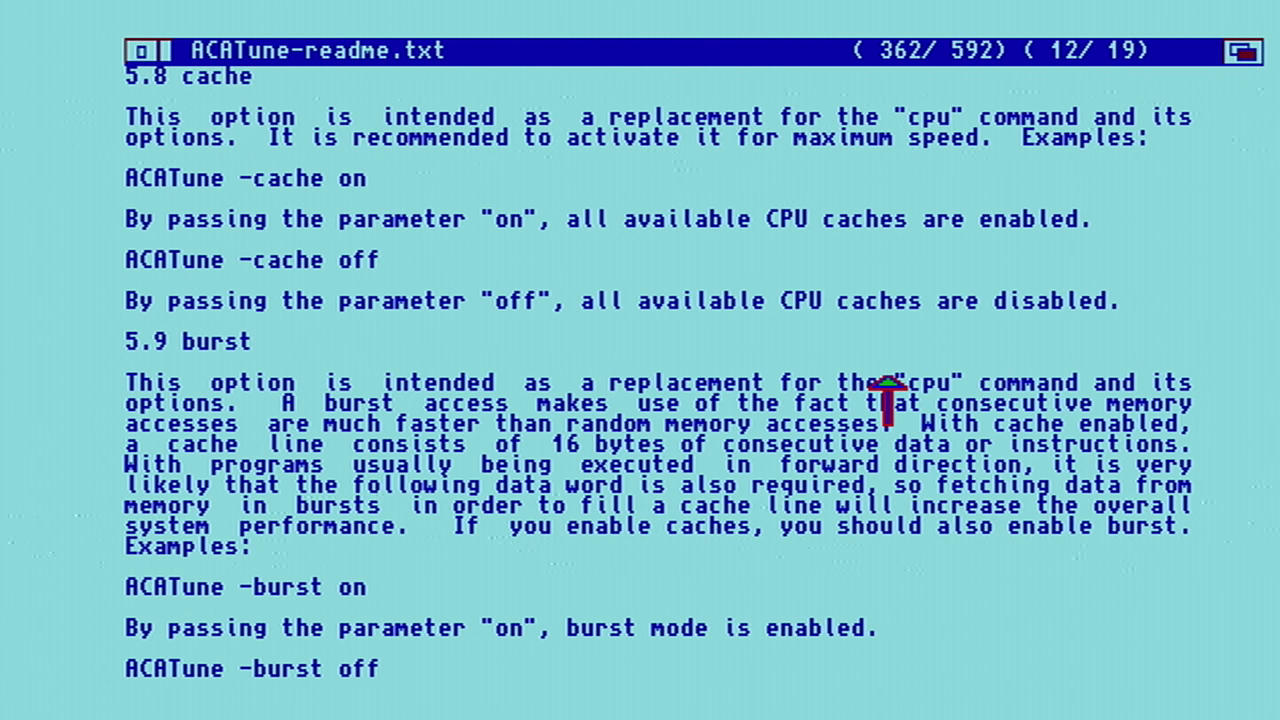
{"action": "scroll", "coordinate": [548, 515], "scroll_direction": "down", "scroll_amount": 10}
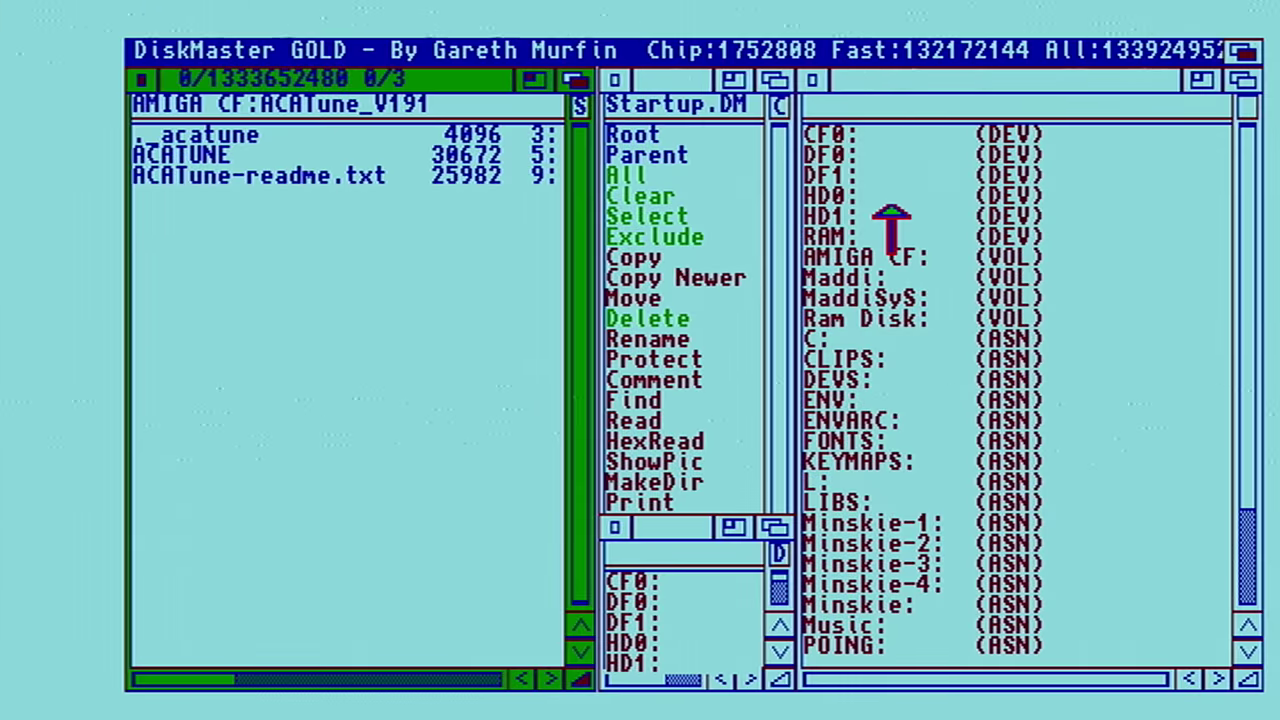
Step: Open the Startup-Sequence file from the S directory of MaddiSyS in the text editor using EDiTxt
{"action": "left_click", "coordinate": [908, 196]}
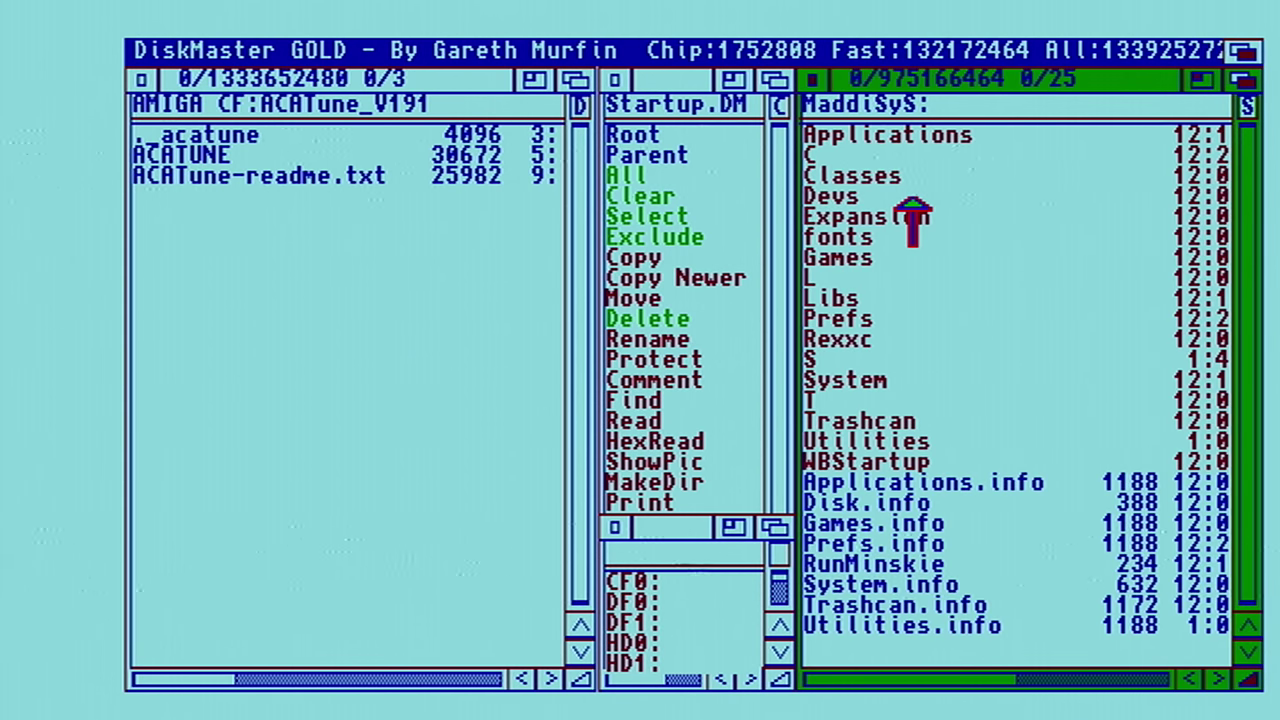
{"action": "left_click", "coordinate": [884, 359]}
{"action": "left_click", "coordinate": [884, 358]}
{"action": "left_click", "coordinate": [905, 237]}
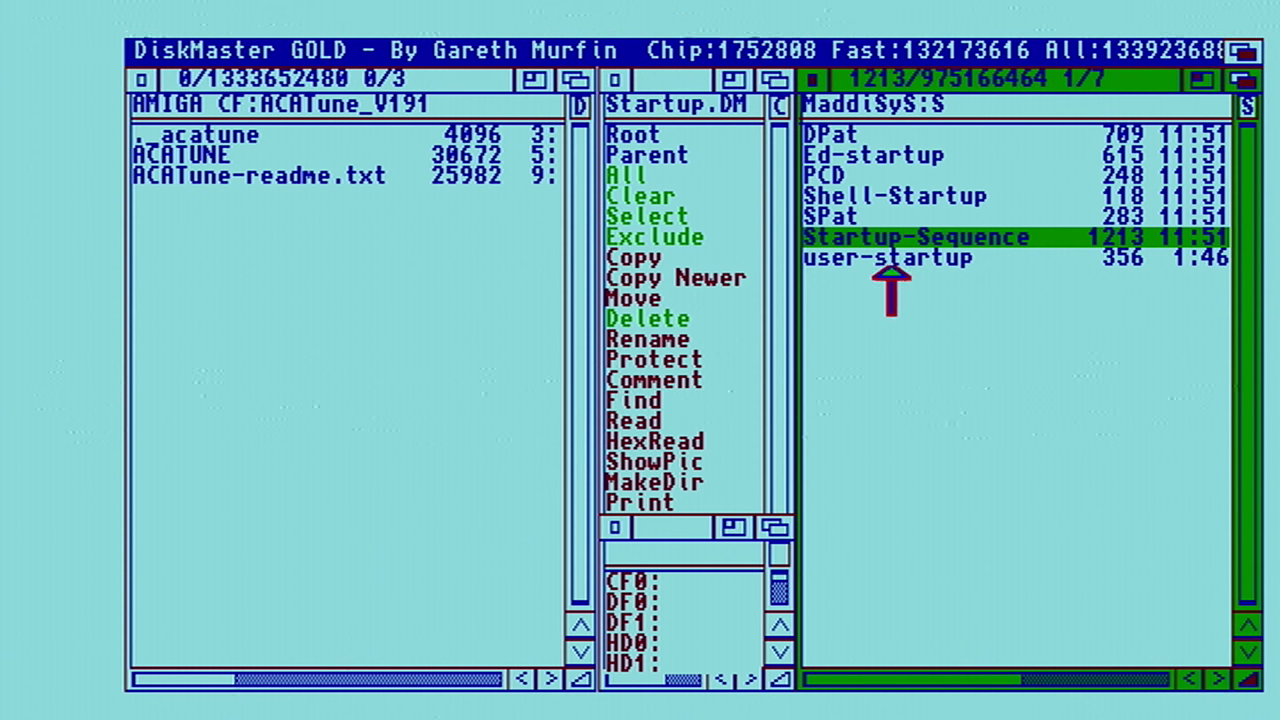
{"action": "right_click", "coordinate": [290, 50]}
{"action": "right_click", "coordinate": [288, 46]}
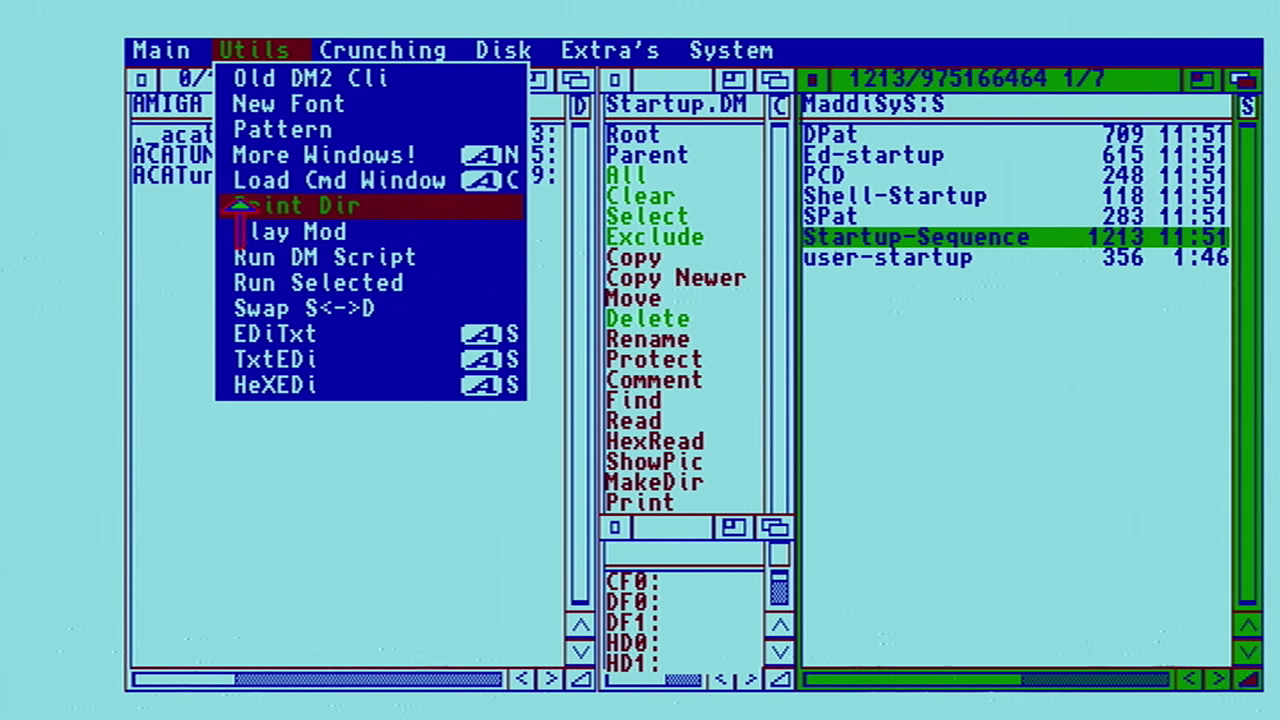
{"action": "right_click", "coordinate": [240, 334]}
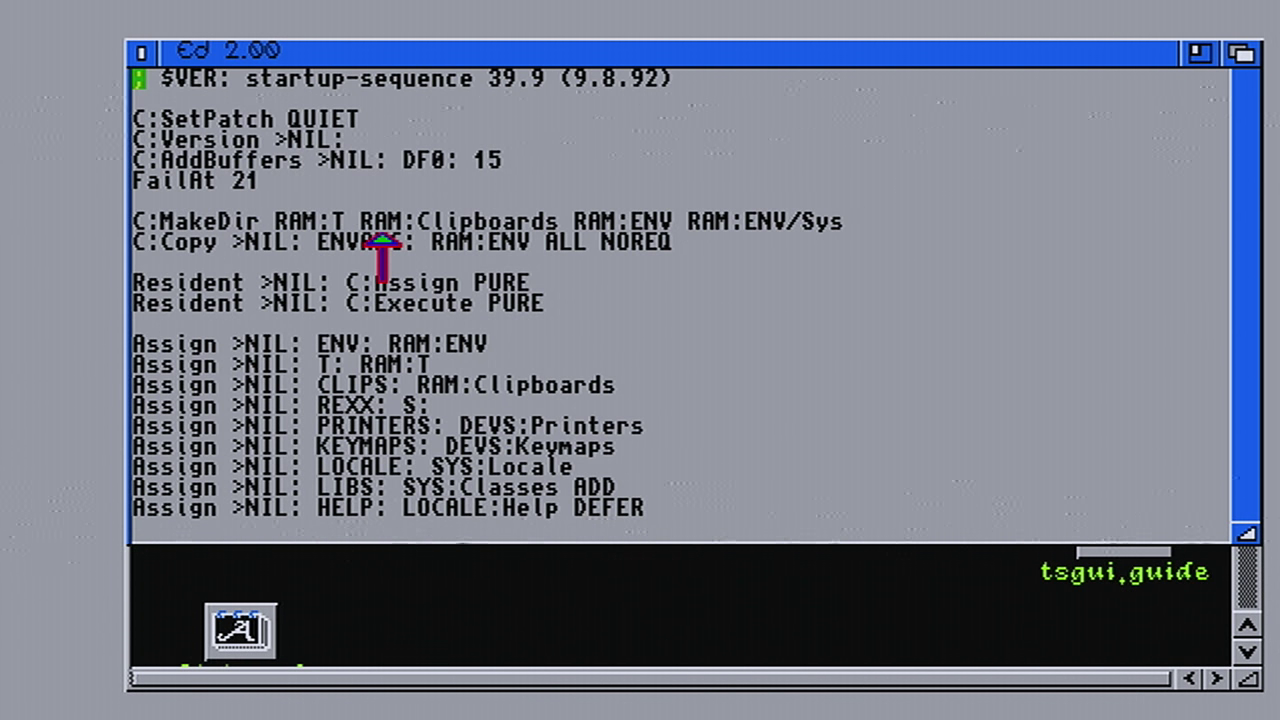
Step: Insert the command c:ACATune >NIL: -maprom ** p on the blank line above C:SetPatch QUIET in the Startup-Sequence
{"action": "key", "text": "Down"}
{"action": "type", "text": "c:"}
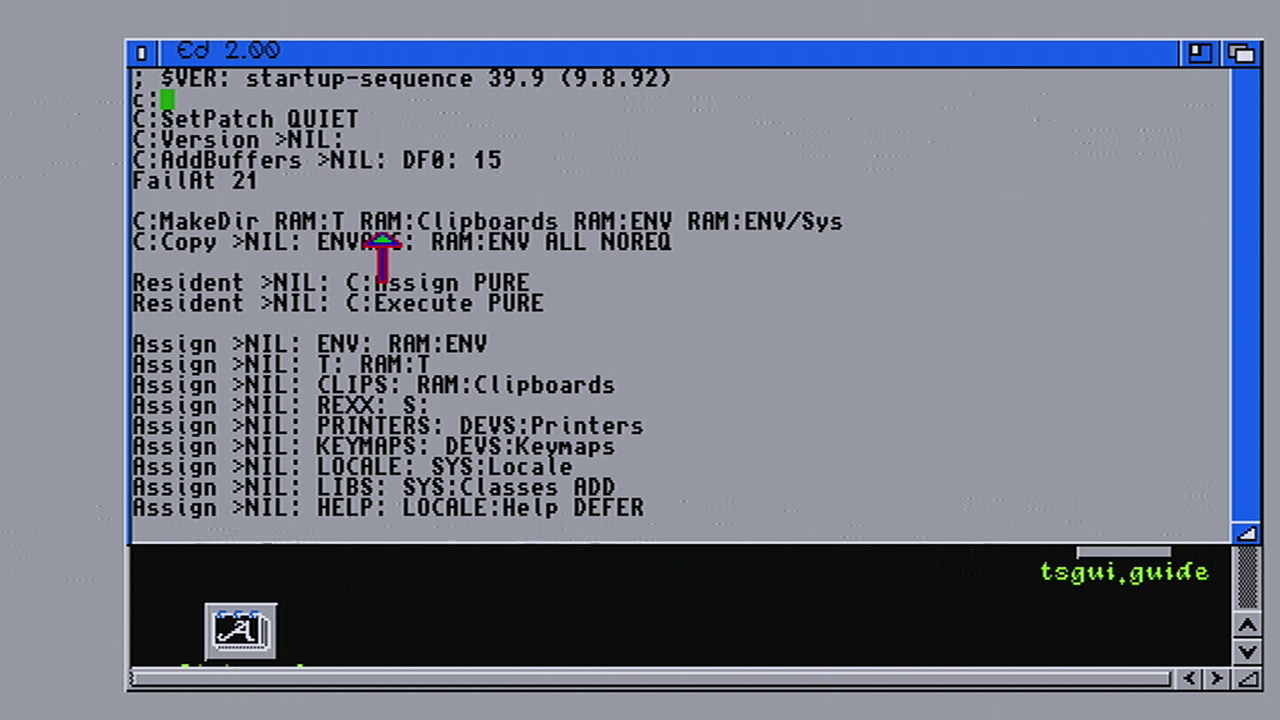
{"action": "type", "text": "ACATune"}
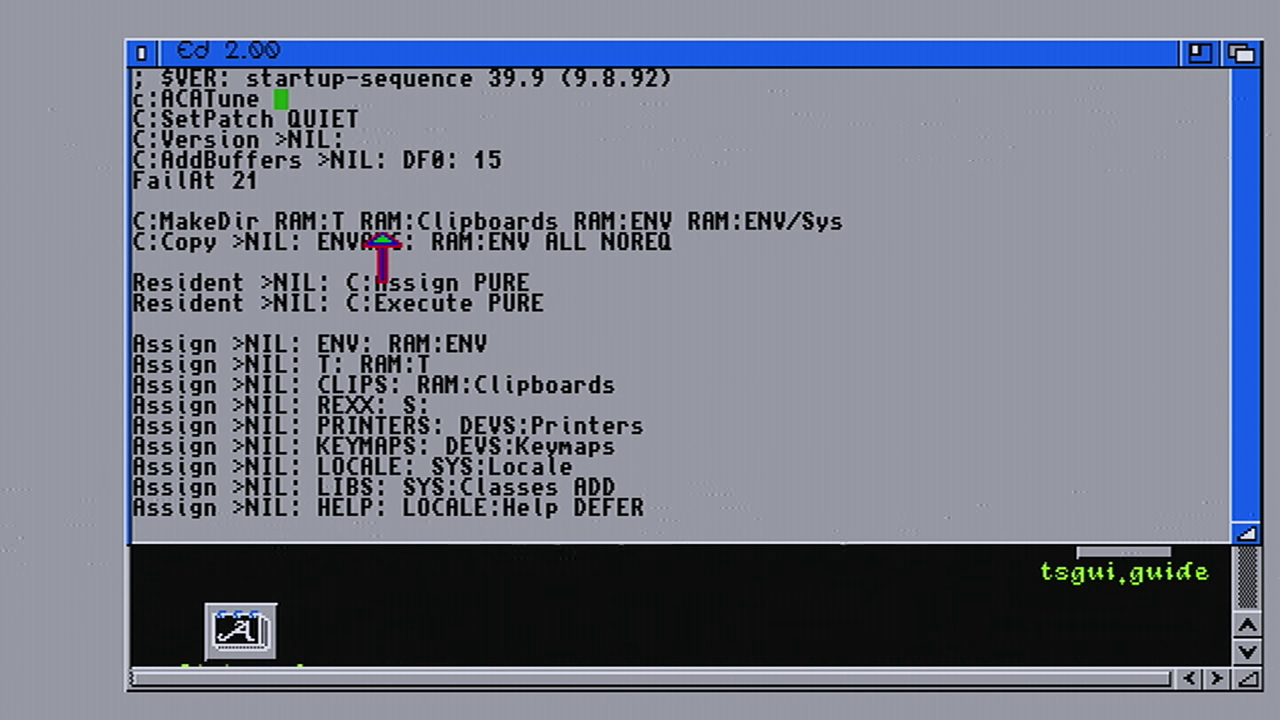
{"action": "type", "text": " >"}
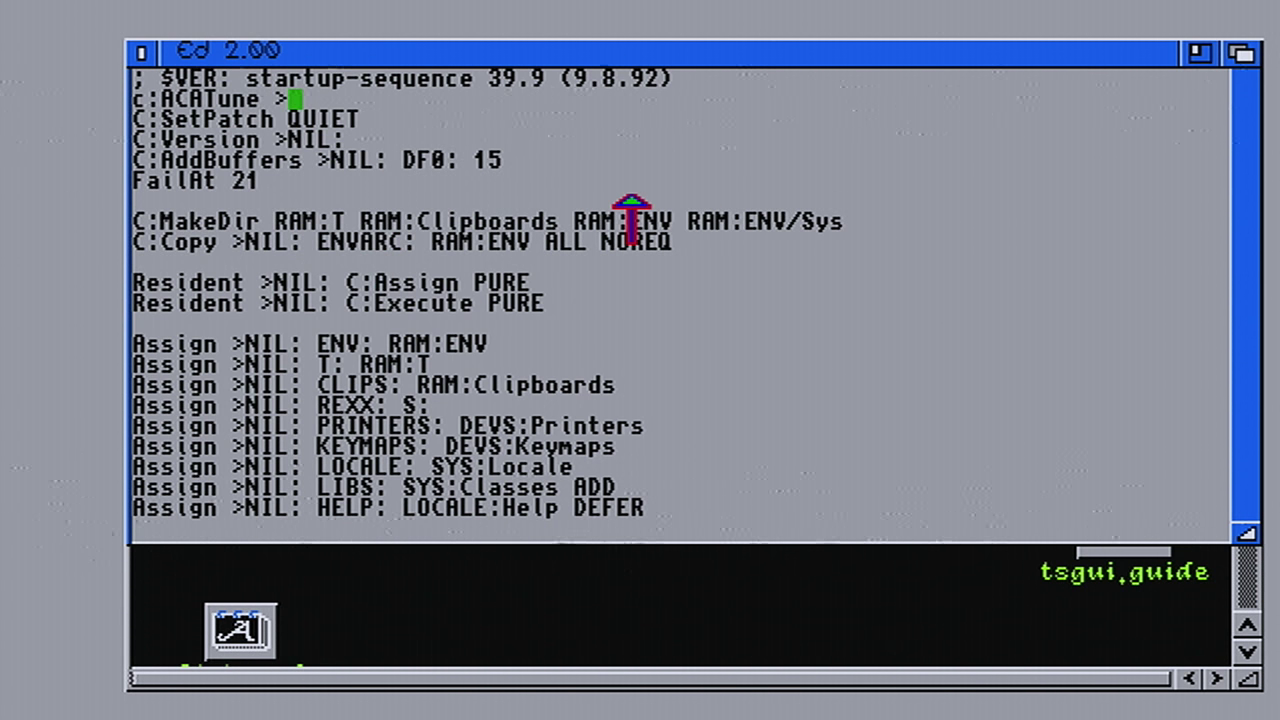
{"action": "type", "text": "NIL"}
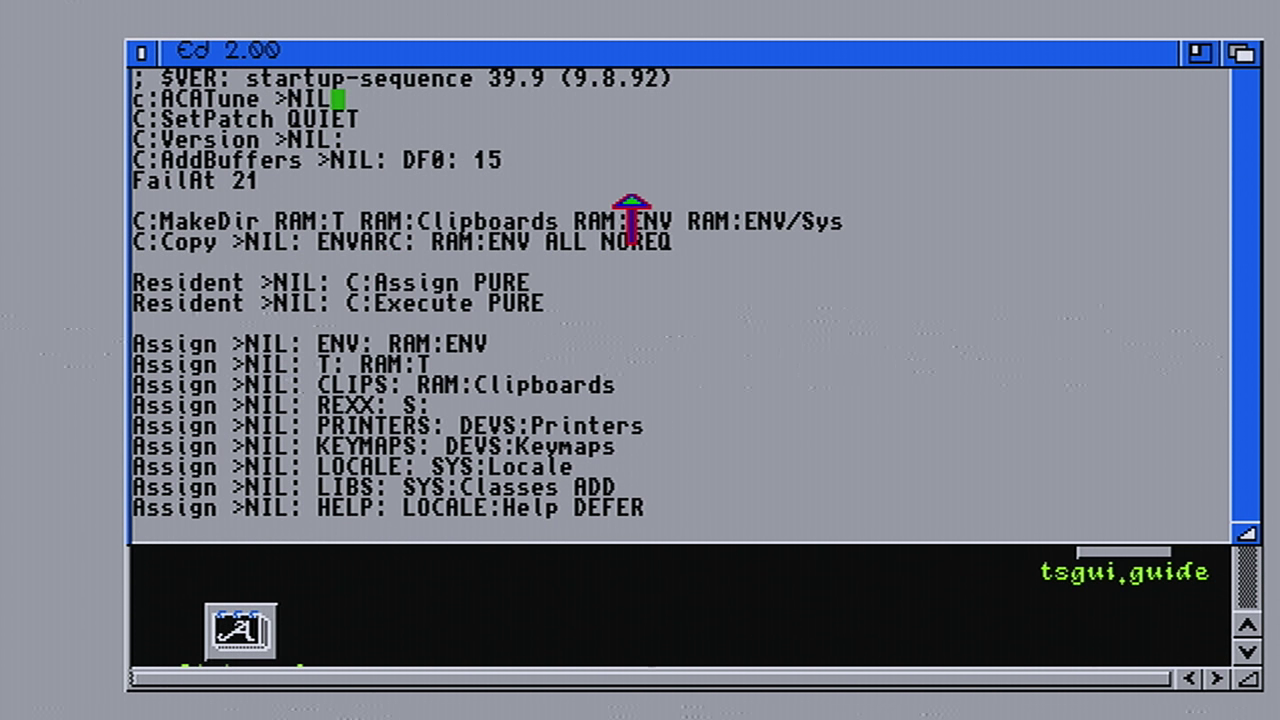
{"action": "type", "text": ": -mapr"}
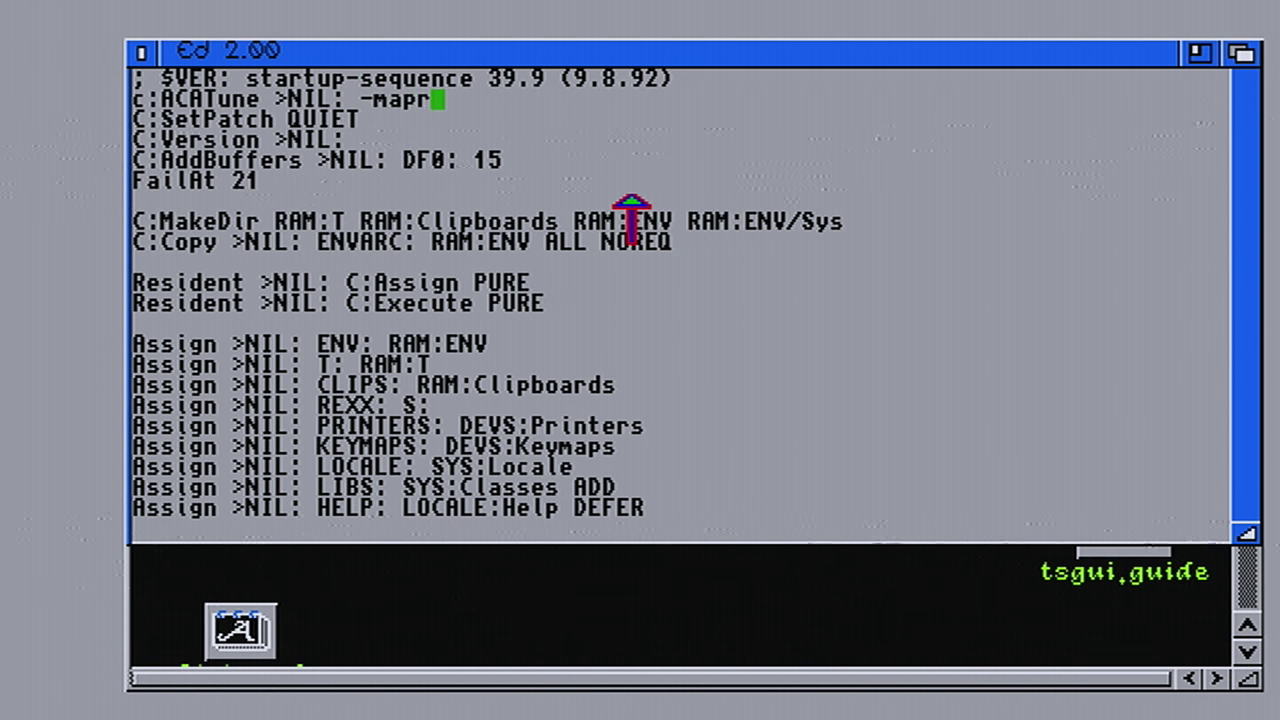
{"action": "type", "text": "om **"}
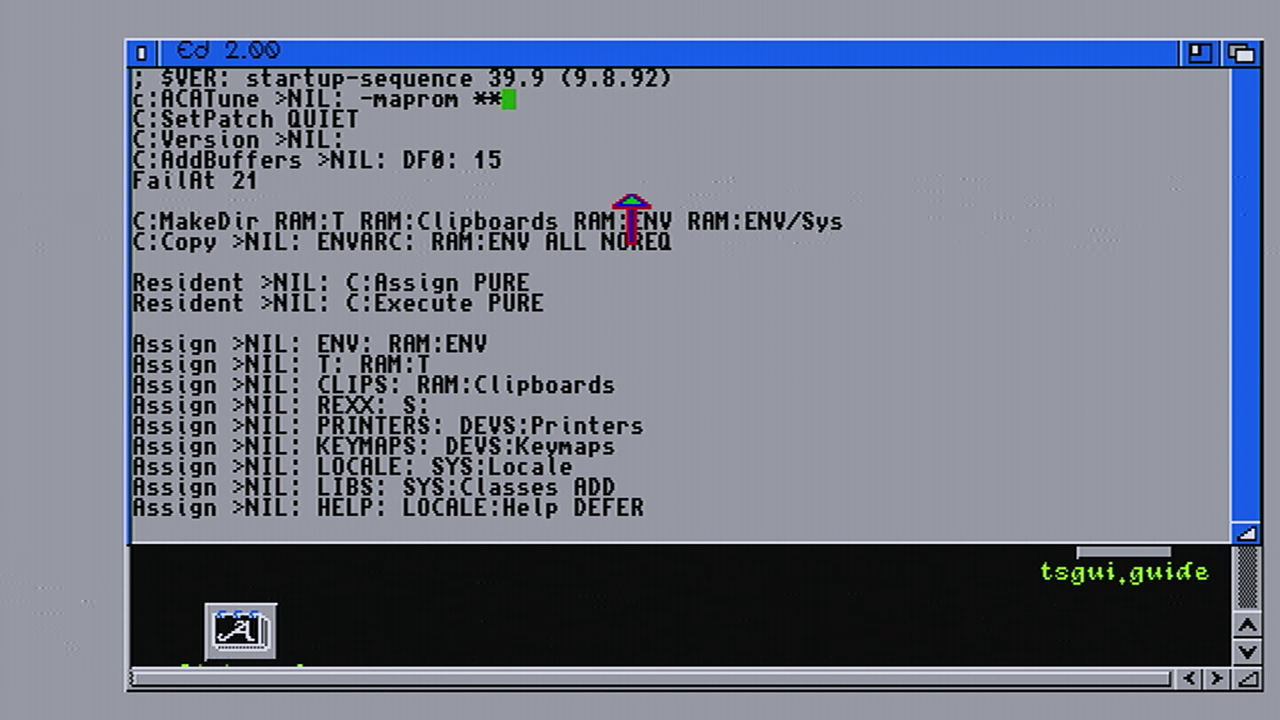
{"action": "type", "text": " p -"}
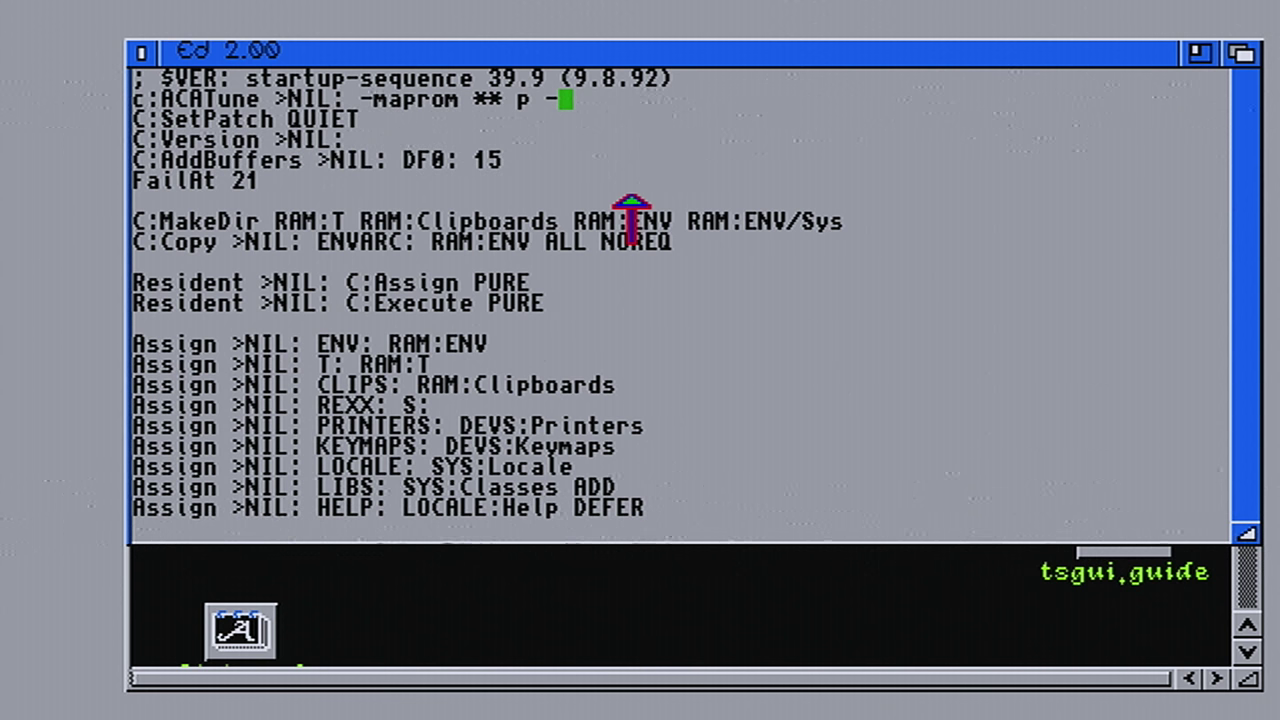
Step: Append the options -Setc0mem 512 -cache on -burst on to the ACATune line and save the Startup-Sequence
{"action": "type", "text": "Set"}
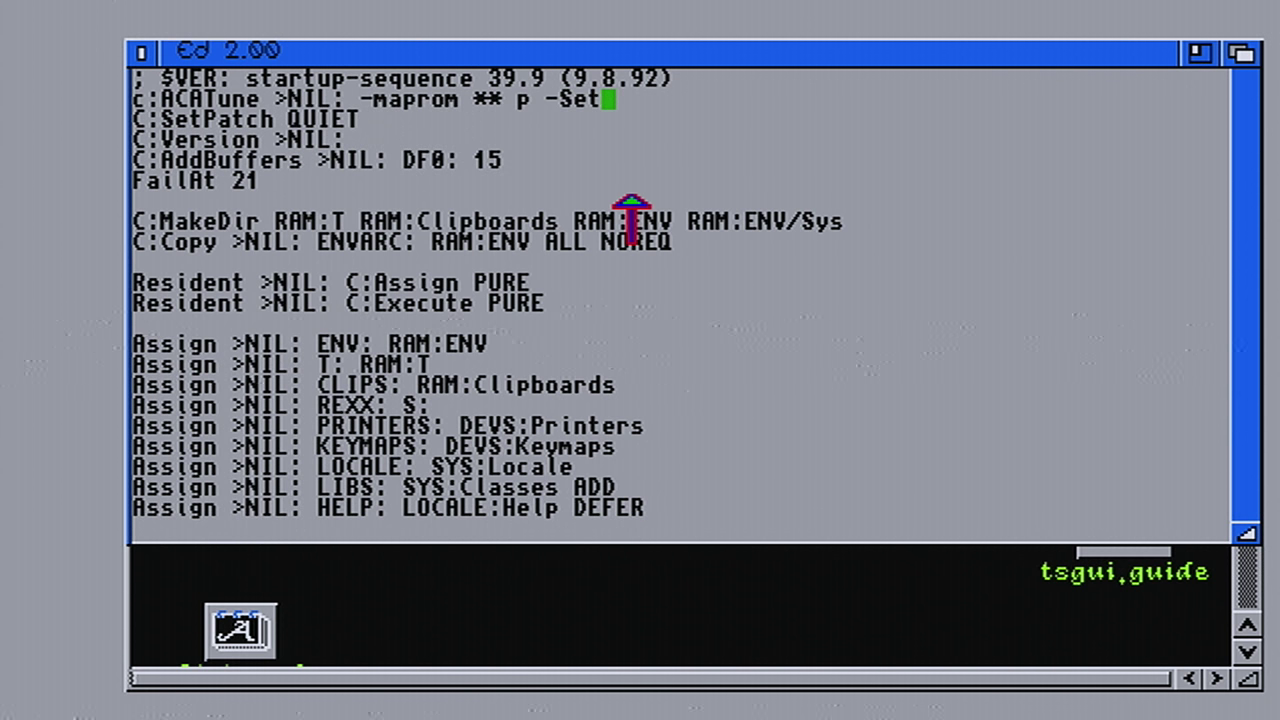
{"action": "type", "text": "c0mem"}
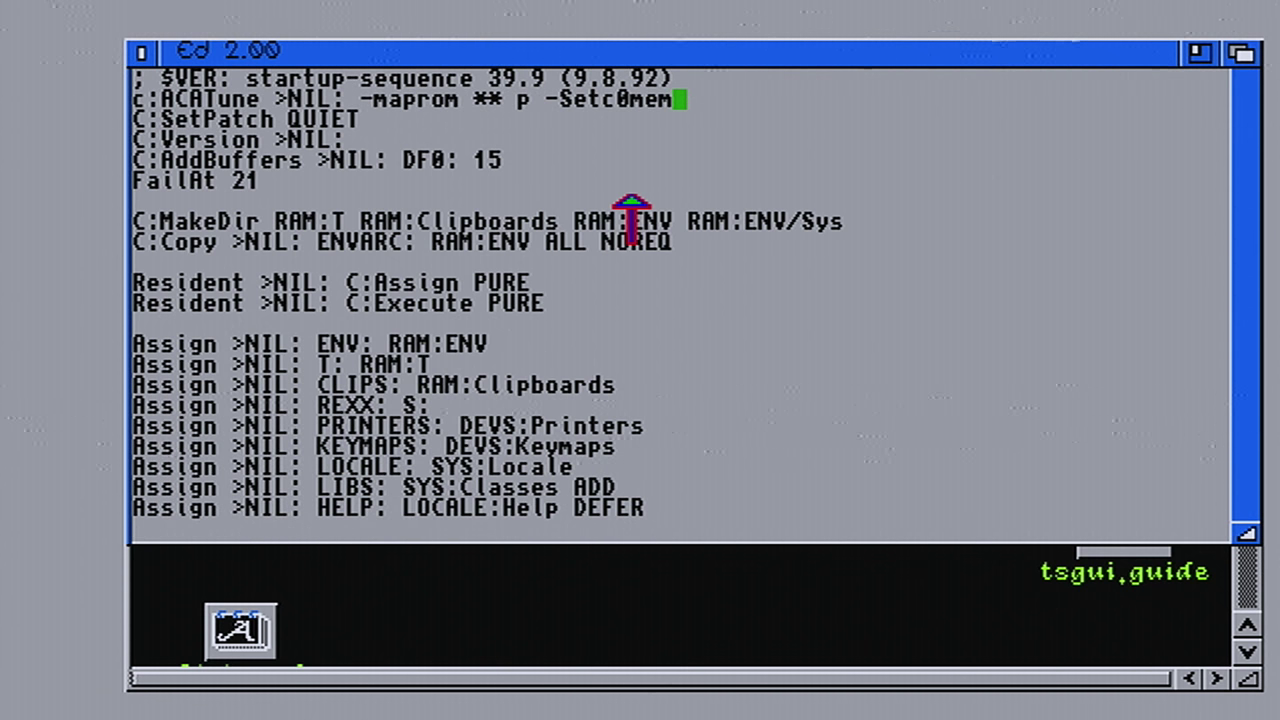
{"action": "type", "text": " 512"}
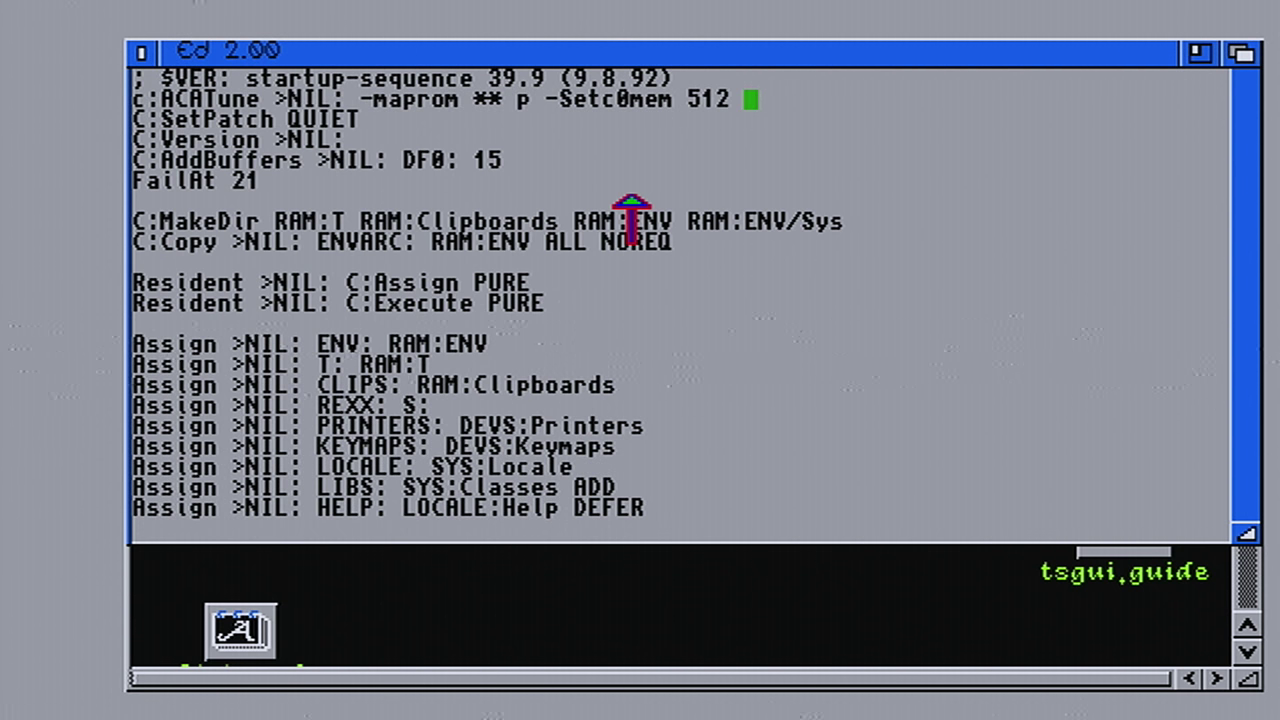
{"action": "type", "text": " -cache"}
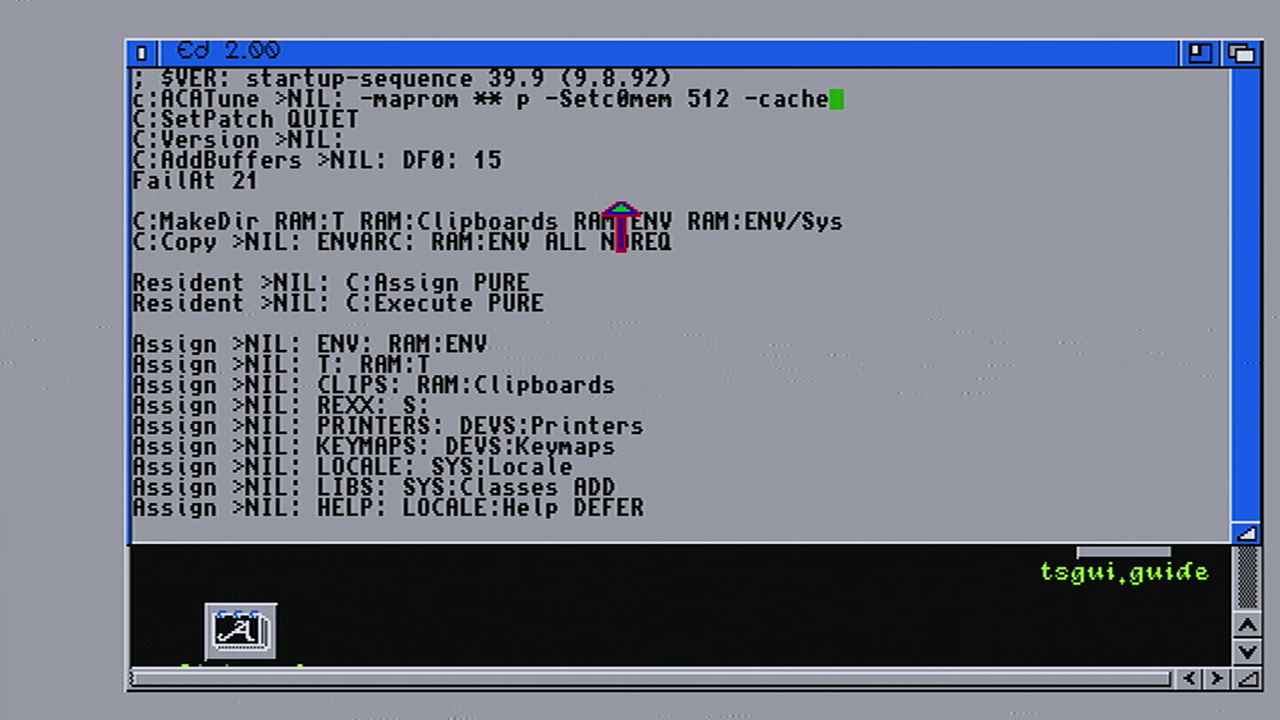
{"action": "type", "text": " on -"}
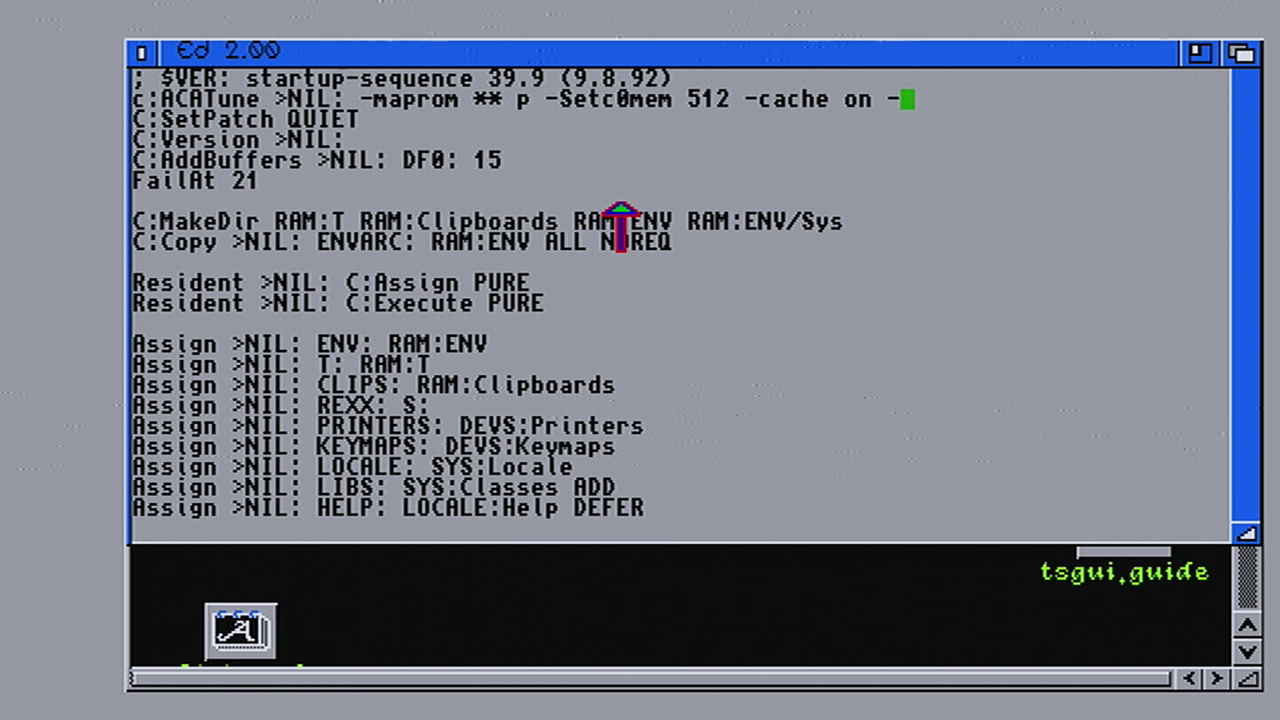
{"action": "type", "text": "burst "}
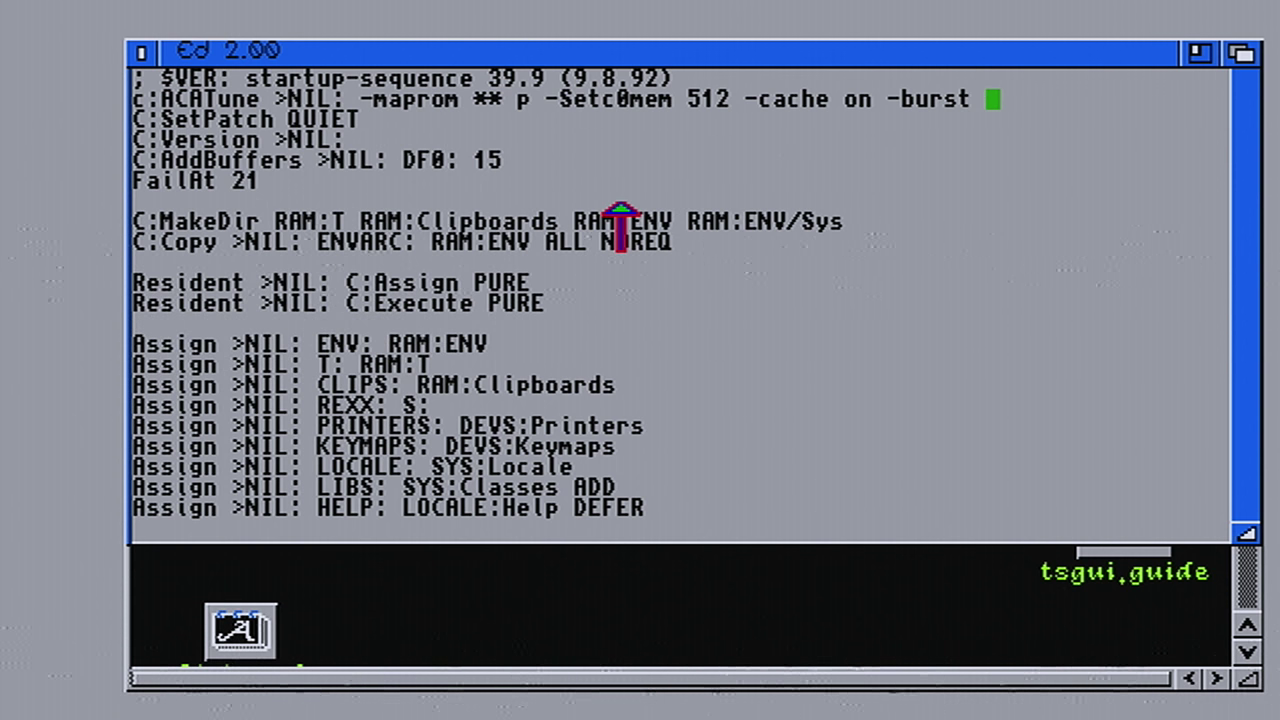
{"action": "type", "text": "on"}
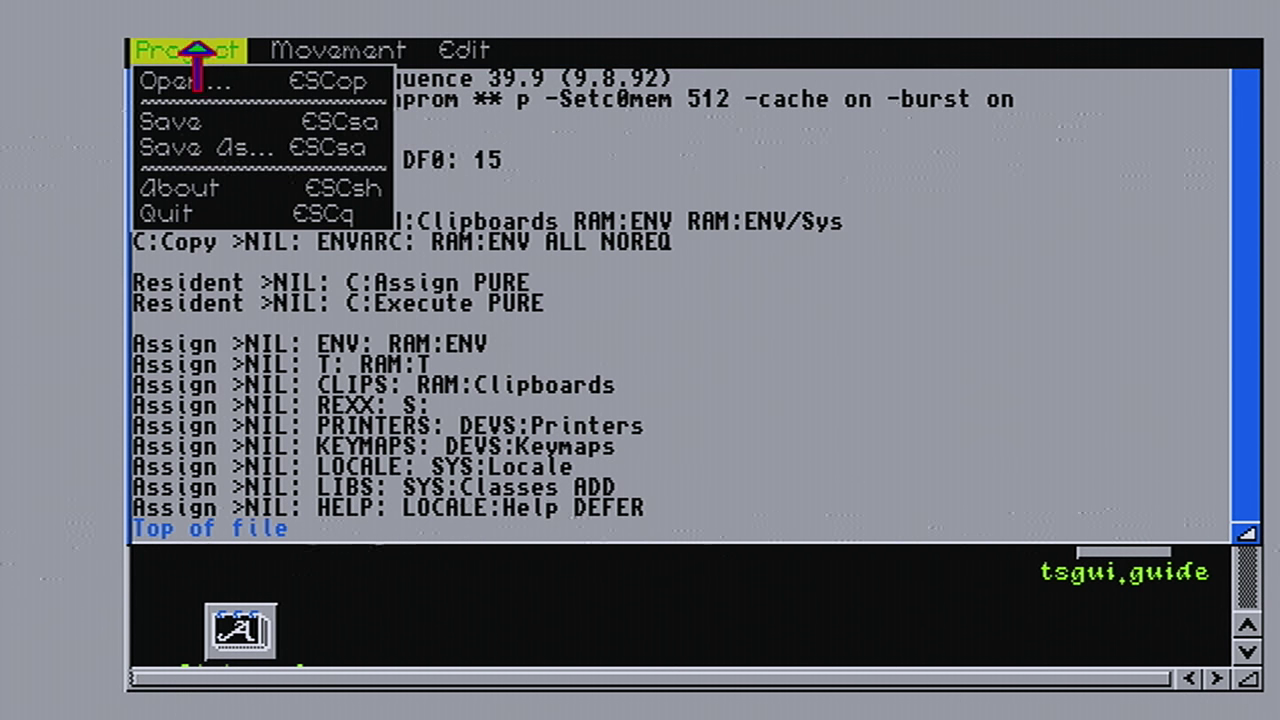
{"action": "right_click", "coordinate": [206, 129]}
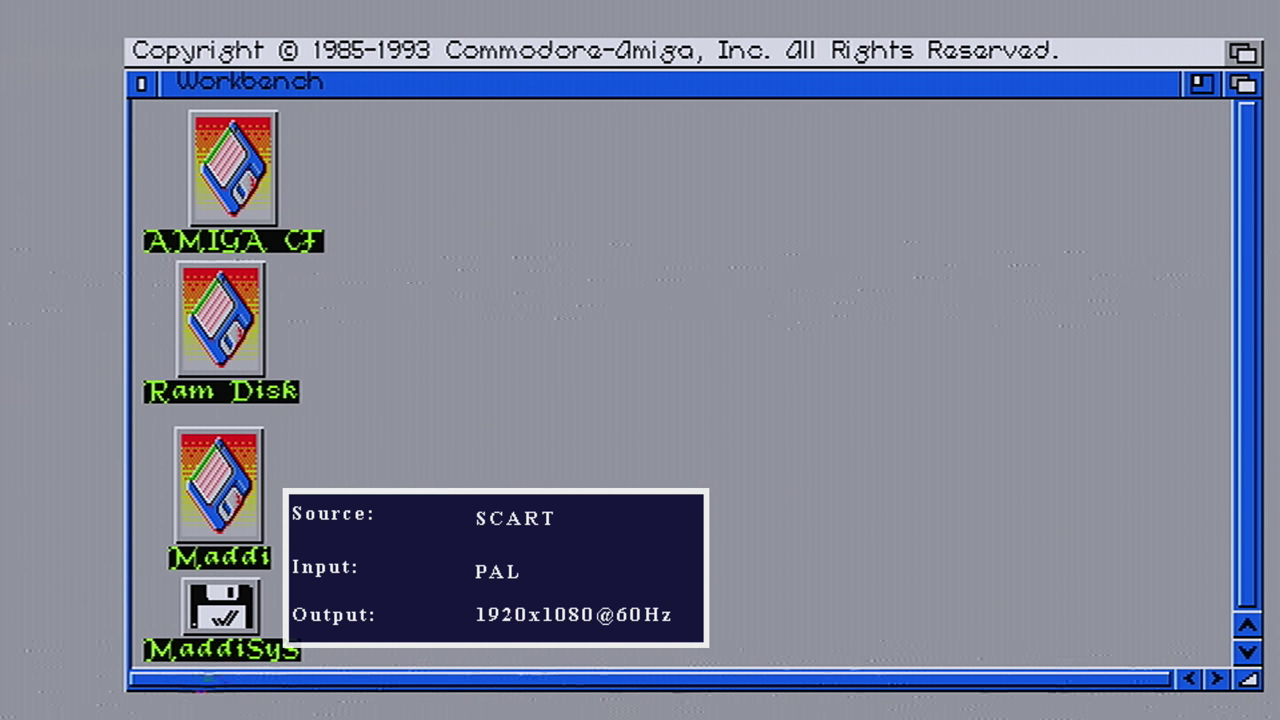
Step: Execute the command ACAtune -status from Workbench and enlarge its output window to check the accelerator's settings
{"action": "double_click", "coordinate": [224, 630]}
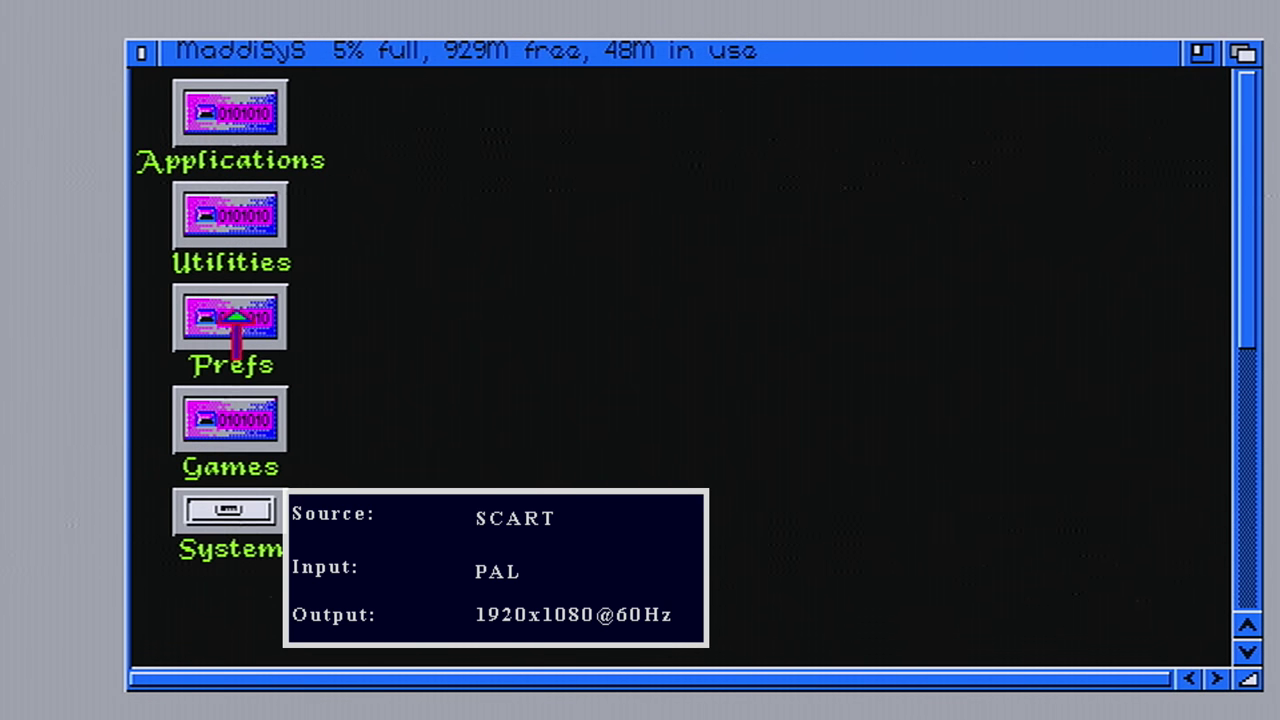
{"action": "left_click", "coordinate": [133, 52]}
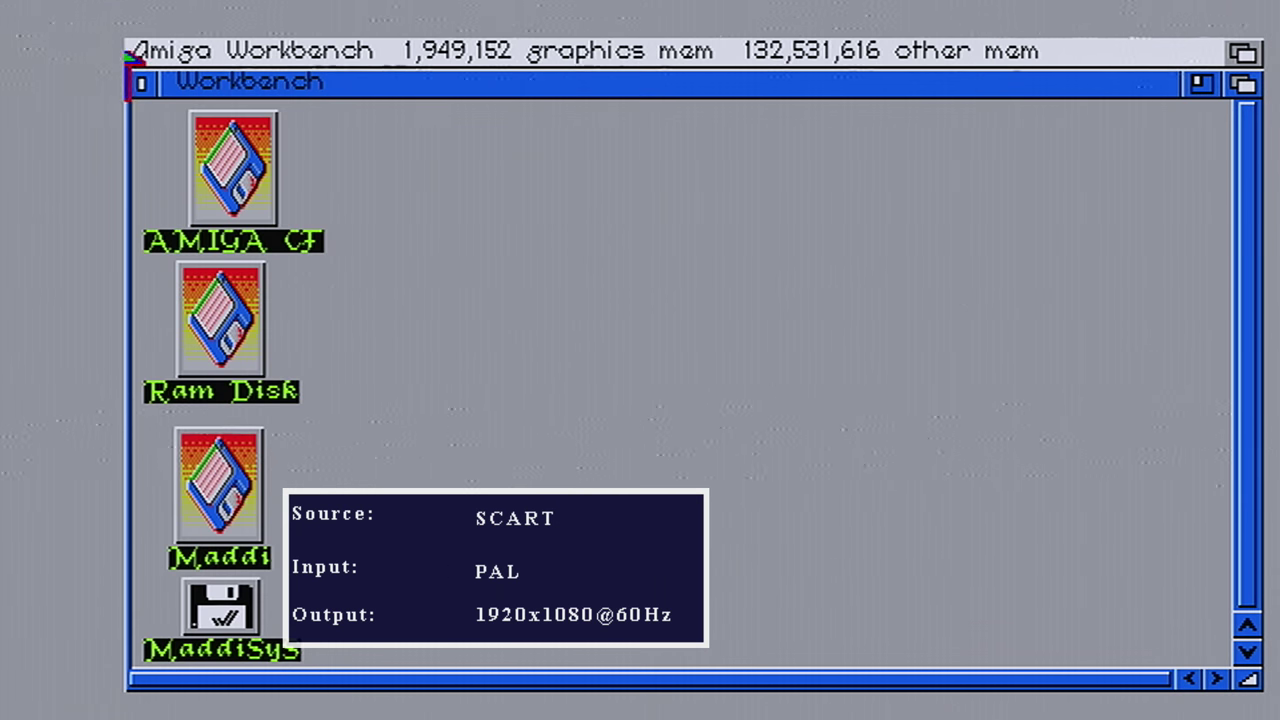
{"action": "key", "text": "super+e"}
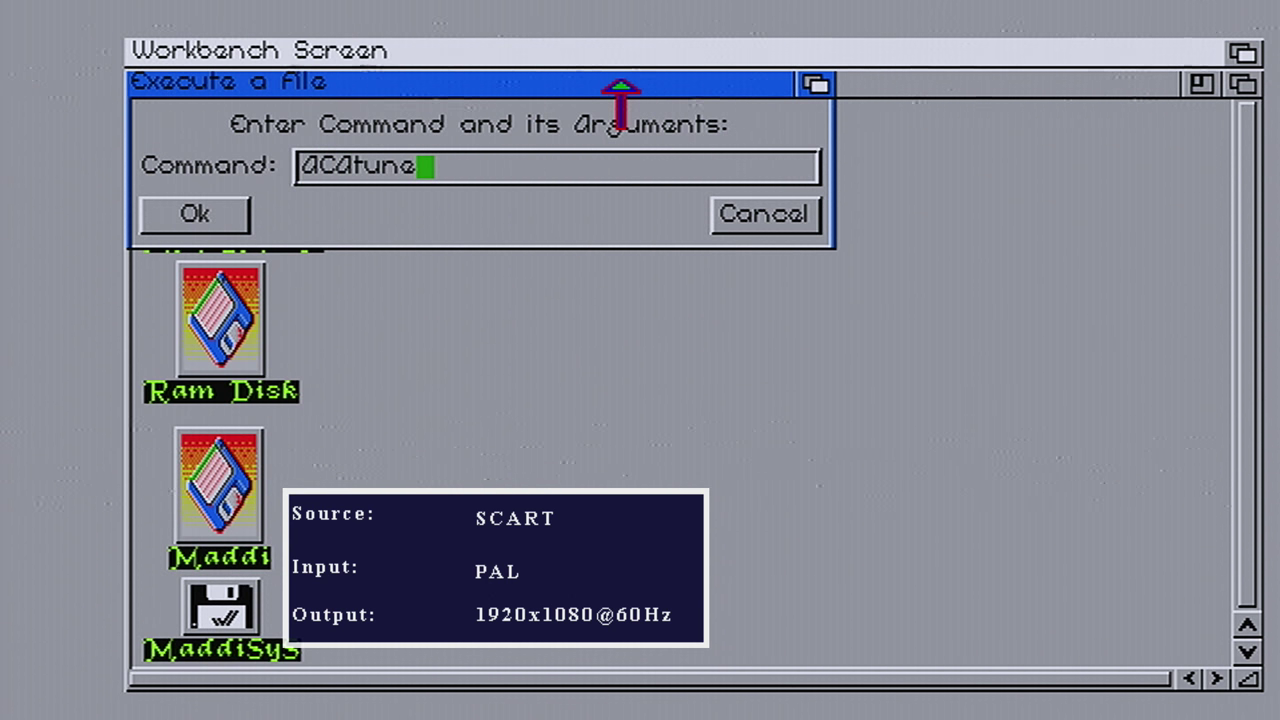
{"action": "type", "text": "-st"}
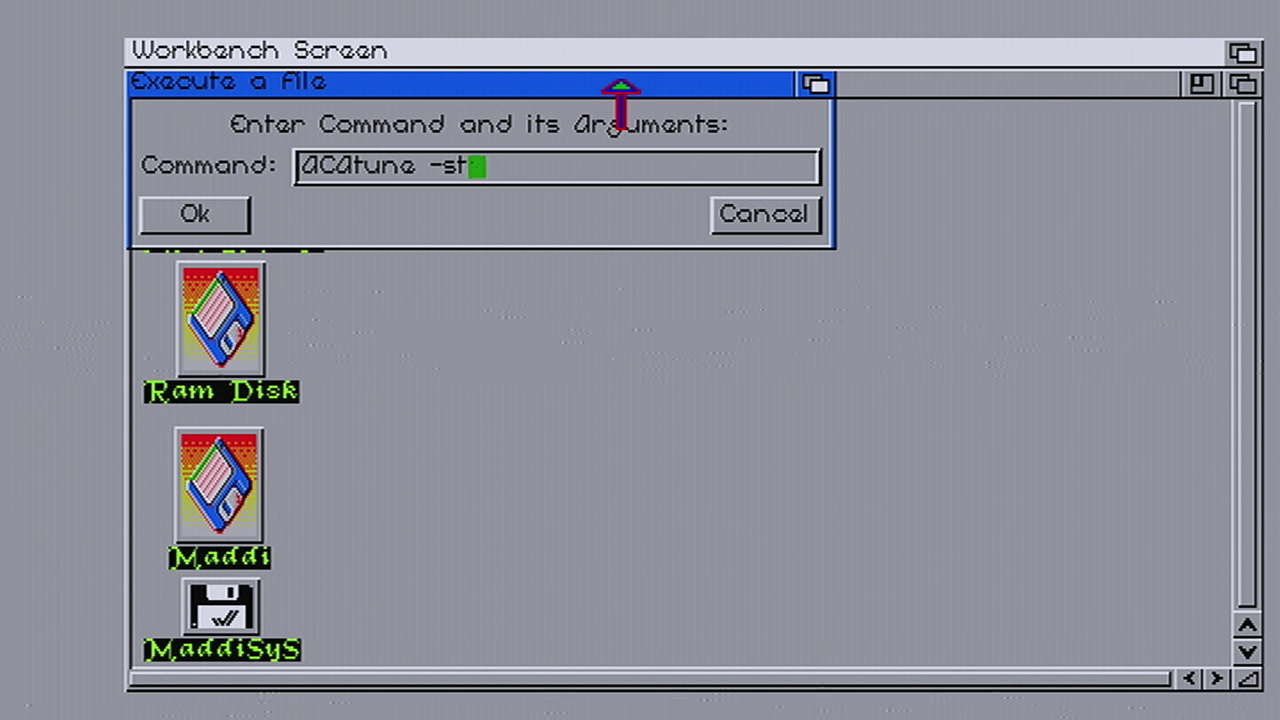
{"action": "type", "text": "atus"}
{"action": "key", "text": "Return"}
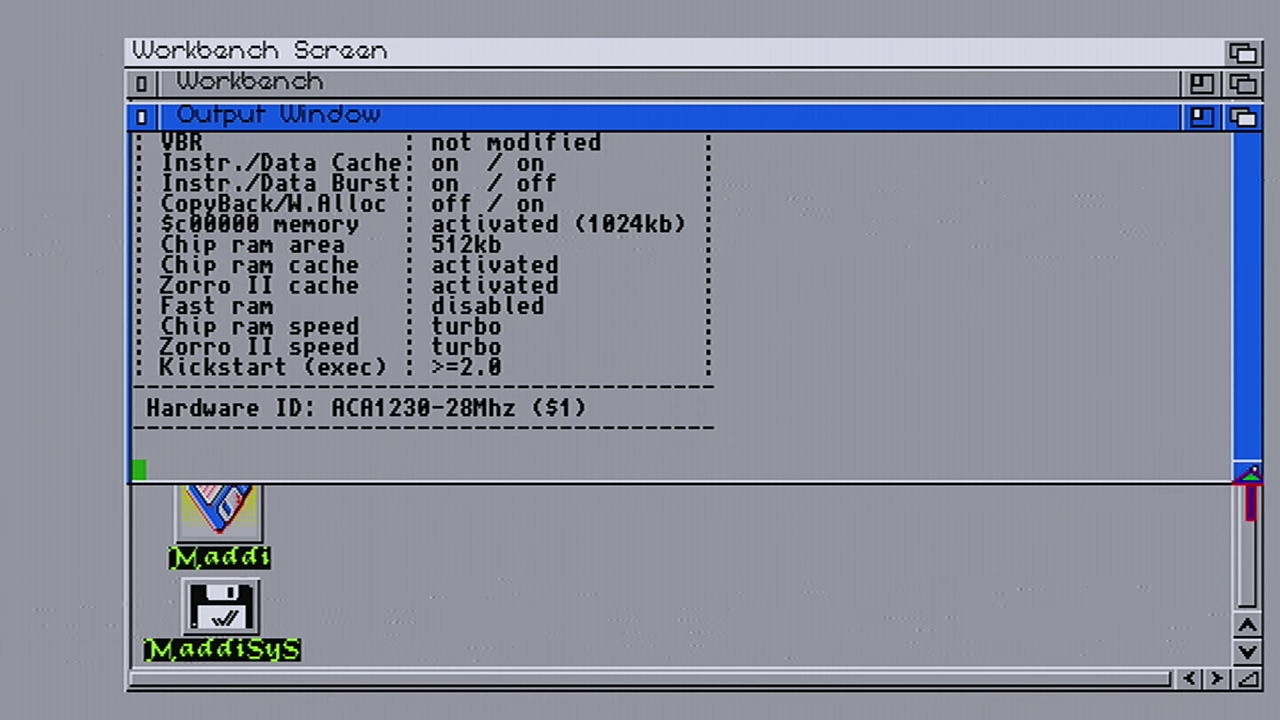
{"action": "left_click_drag", "start_coordinate": [1250, 473], "coordinate": [1245, 572]}
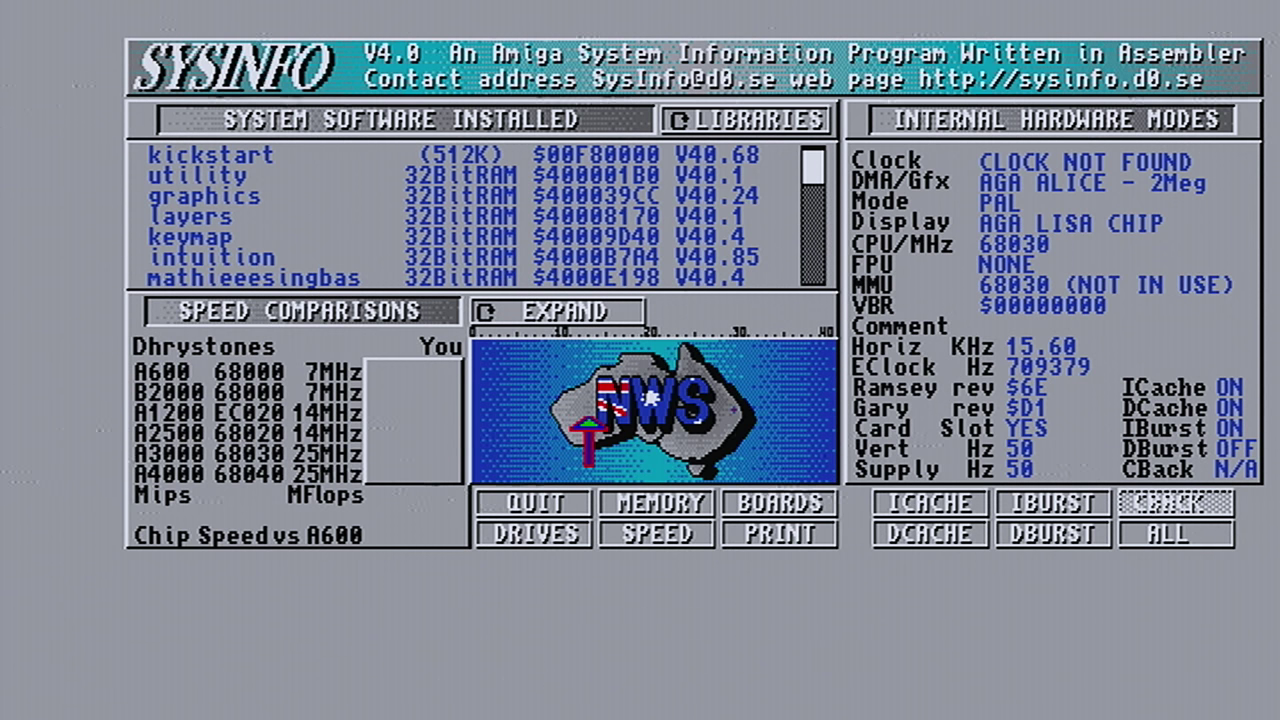
Step: Inspect the memory and drives information in SysInfo, run its speed comparison against other Amiga models, and quit it
{"action": "left_click", "coordinate": [667, 510]}
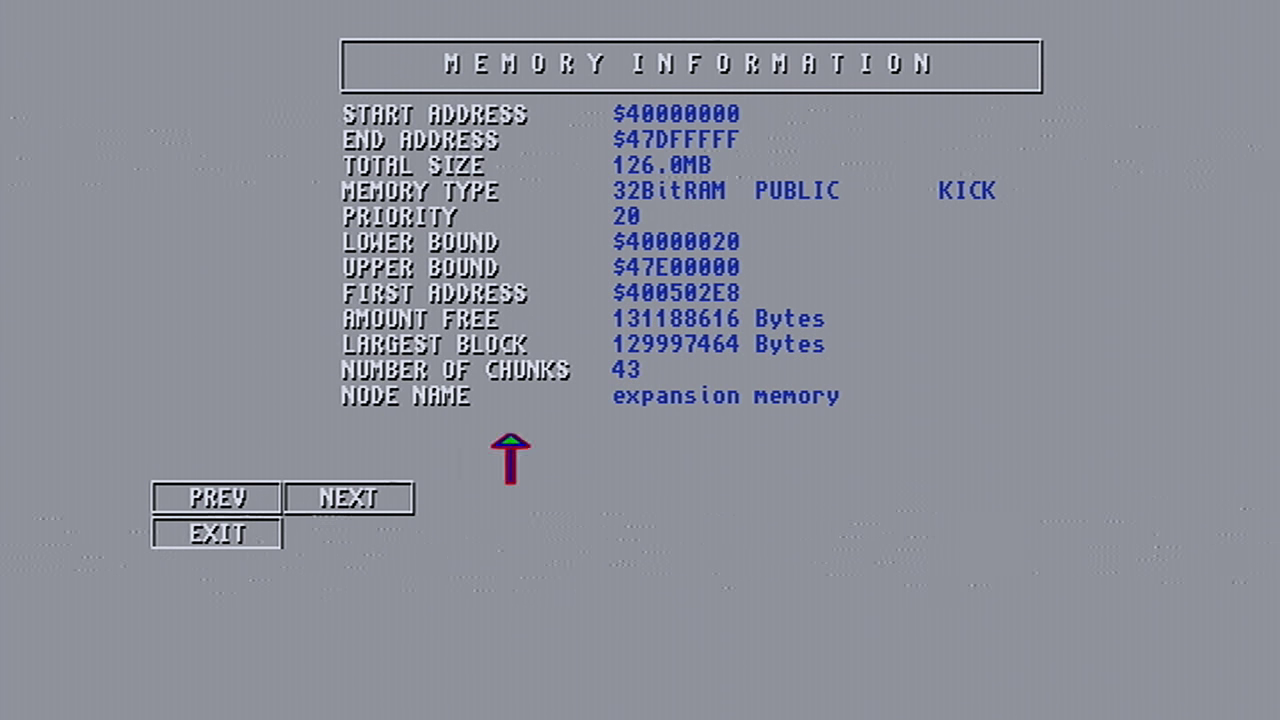
{"action": "left_click", "coordinate": [240, 530]}
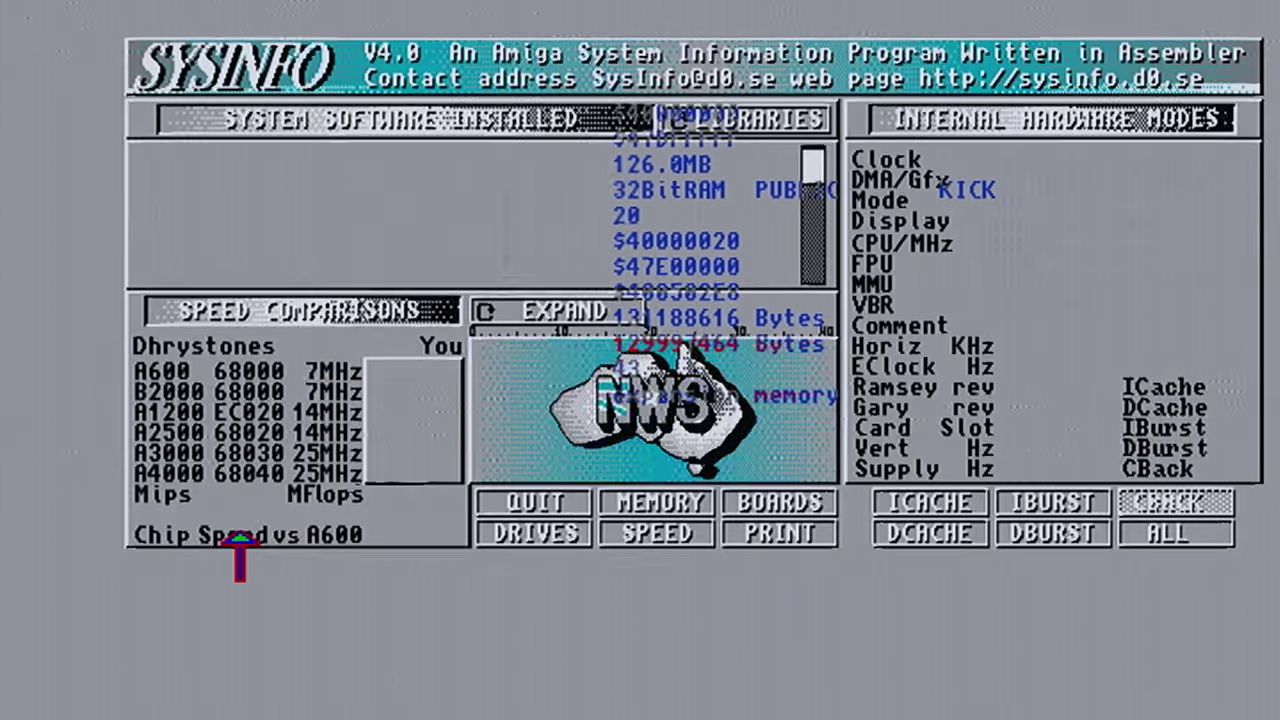
{"action": "left_click", "coordinate": [565, 538]}
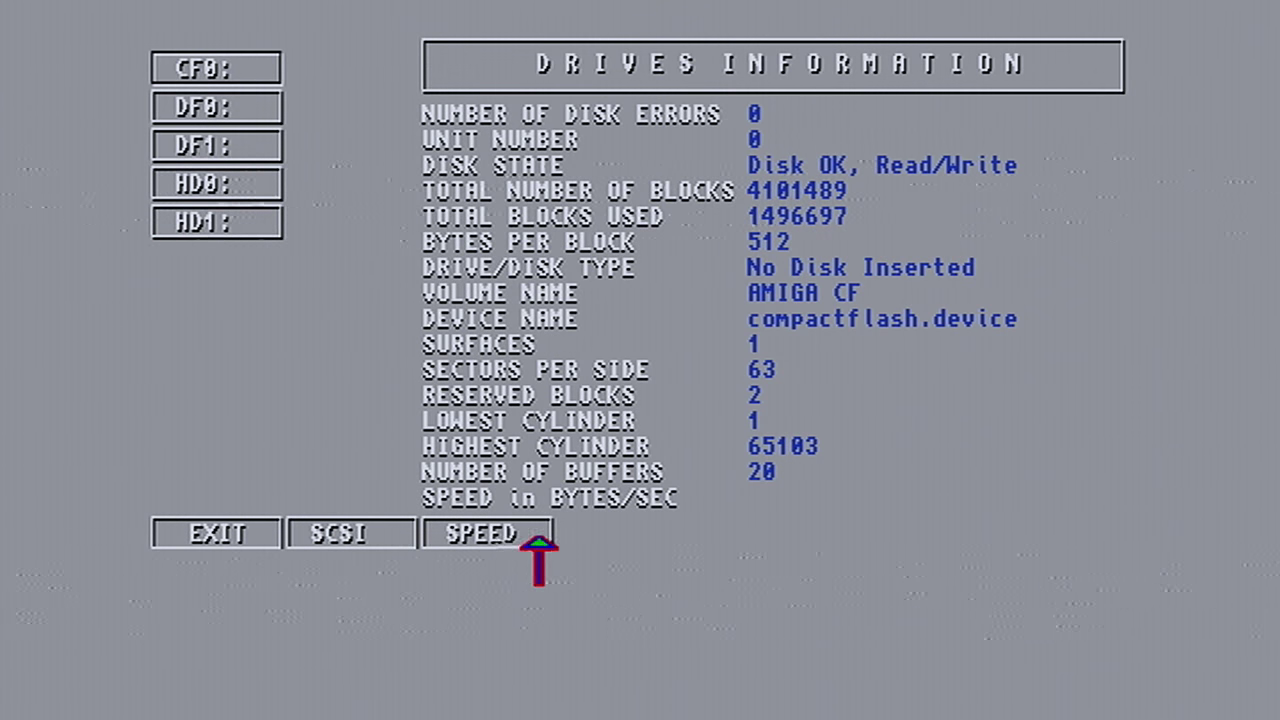
{"action": "left_click", "coordinate": [220, 534]}
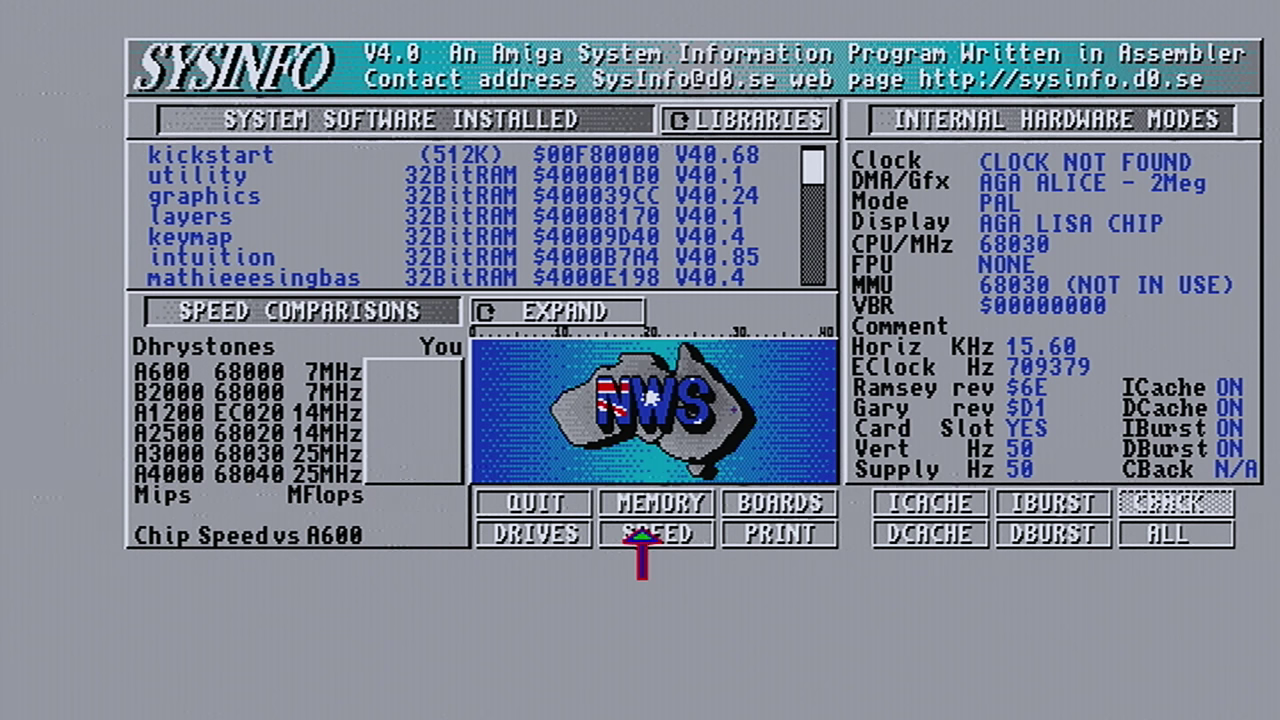
{"action": "left_click", "coordinate": [624, 538]}
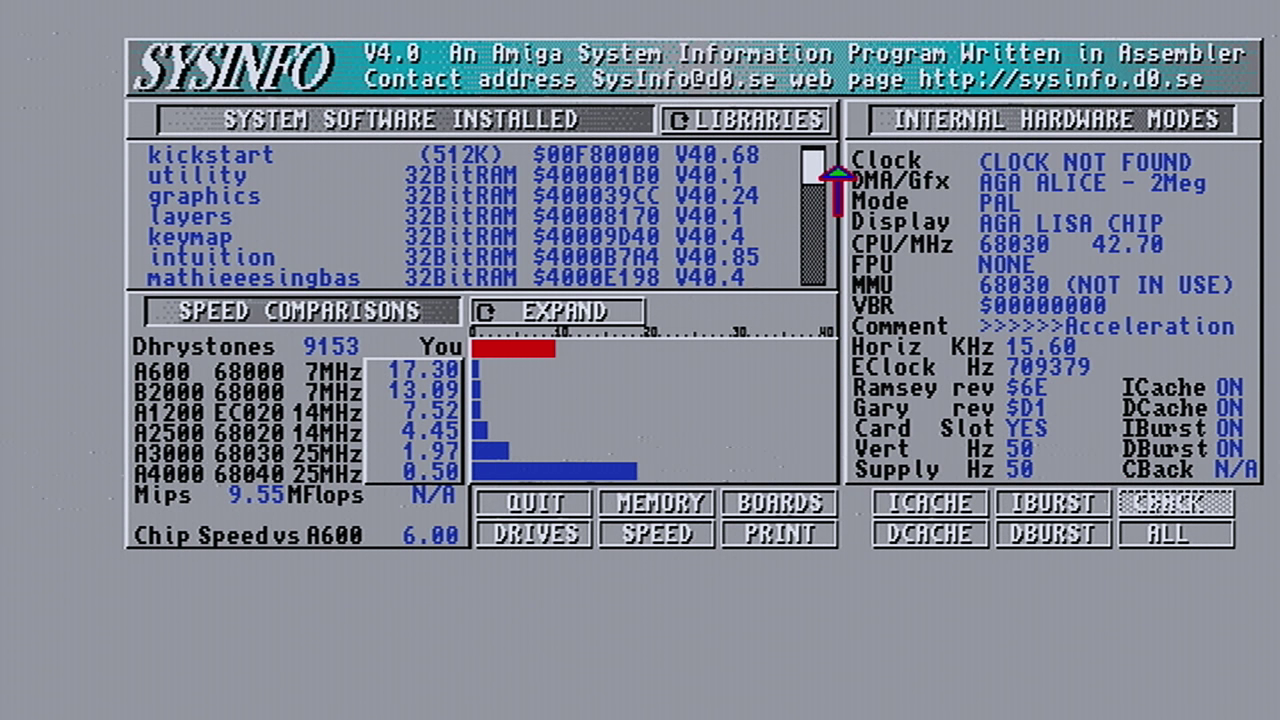
{"action": "left_click_drag", "start_coordinate": [810, 165], "coordinate": [700, 120]}
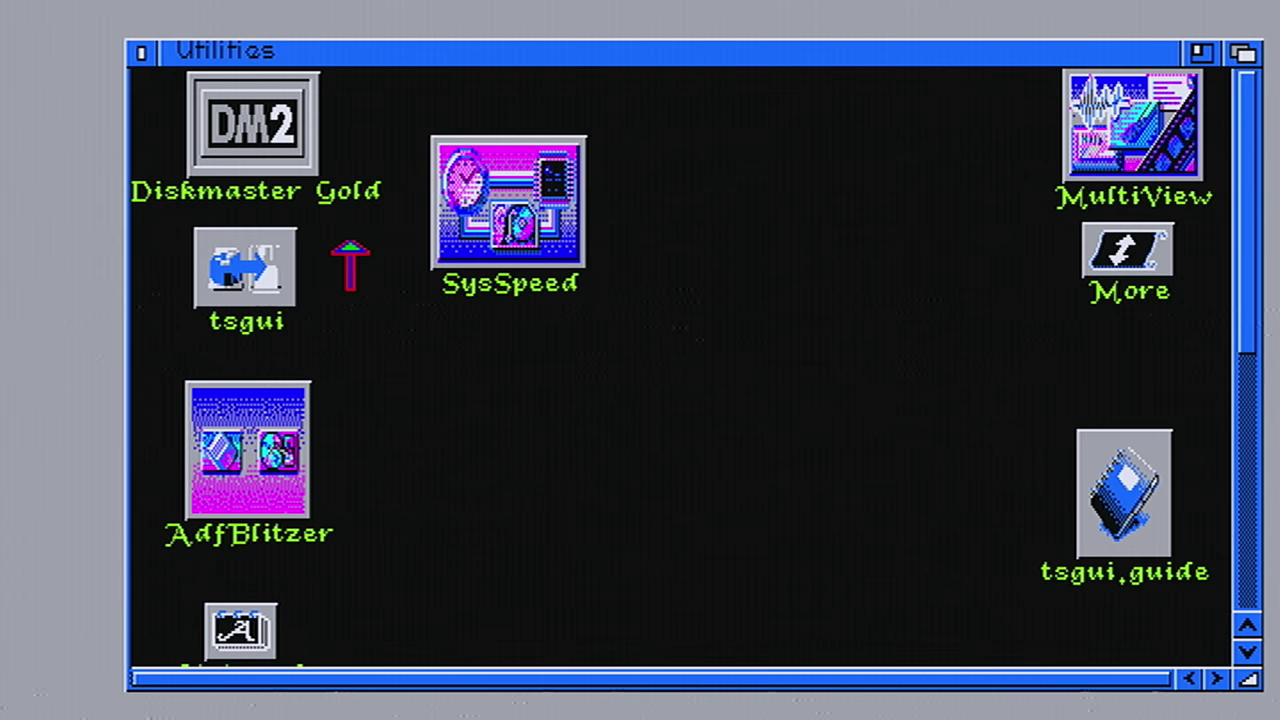
Step: Move the SysSpeed icon beside tsgui.guide in the Utilities drawer, and close the Utilities and MaddiSyS windows
{"action": "double_click", "coordinate": [569, 262]}
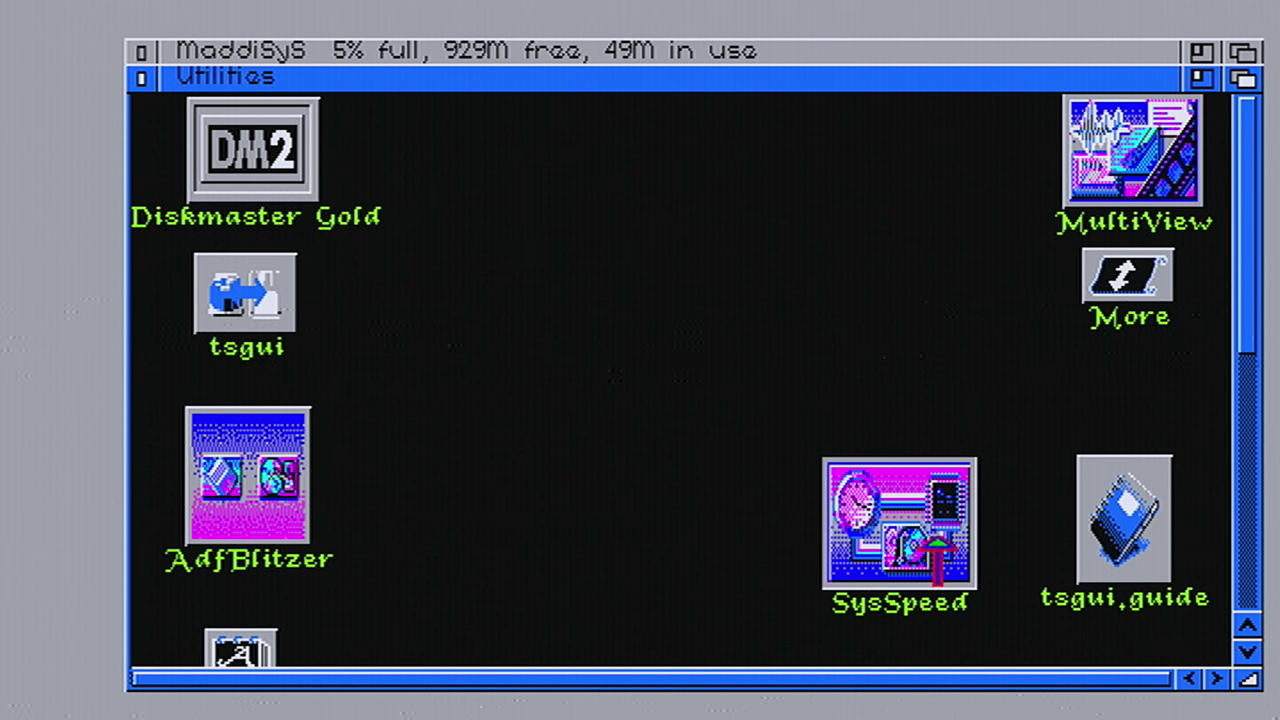
{"action": "left_click", "coordinate": [141, 78]}
{"action": "left_click", "coordinate": [140, 50]}
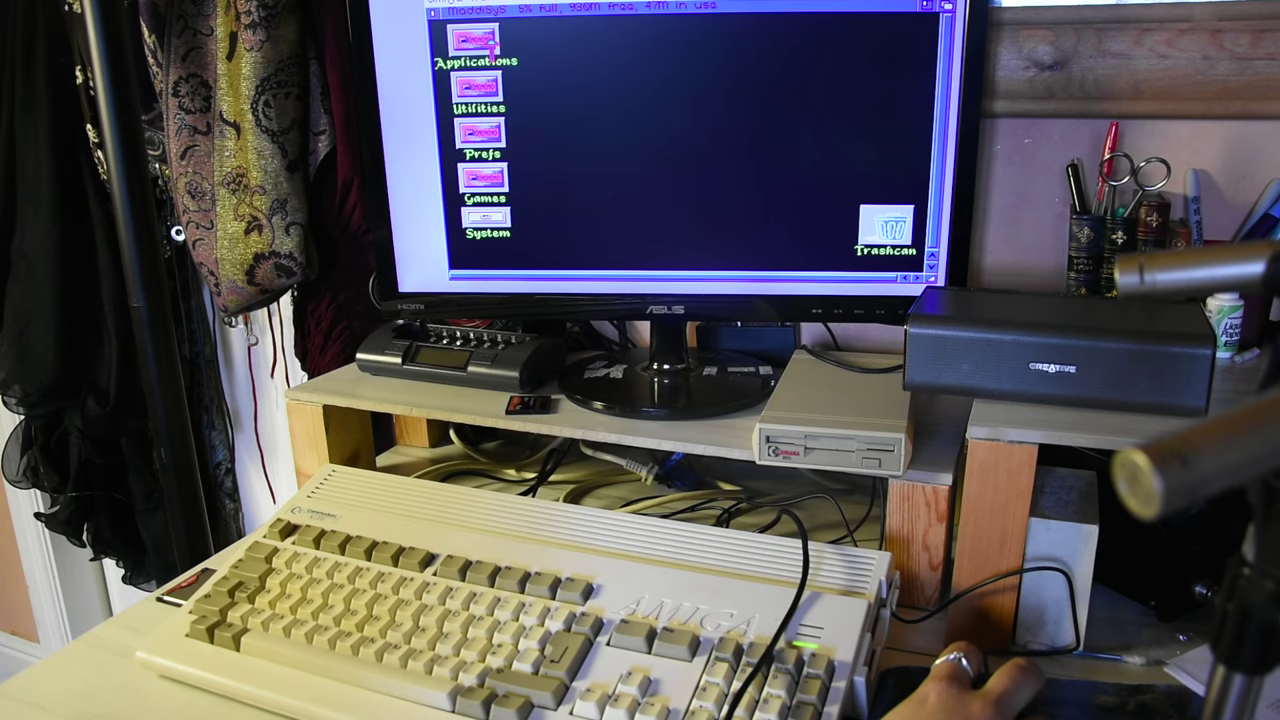
Step: Launch Soundtracker Pro 2 from the Applications drawer and load the song file 71) CRUEL WORLD
{"action": "double_click", "coordinate": [475, 40]}
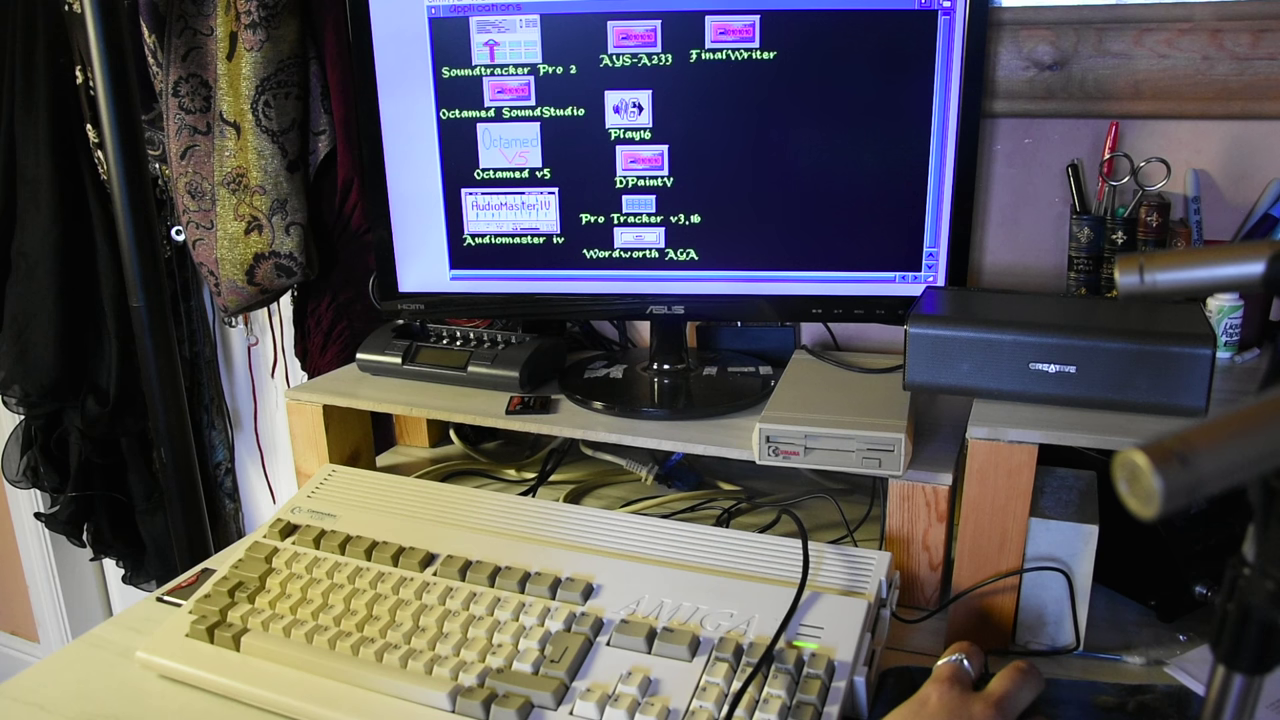
{"action": "double_click", "coordinate": [505, 40]}
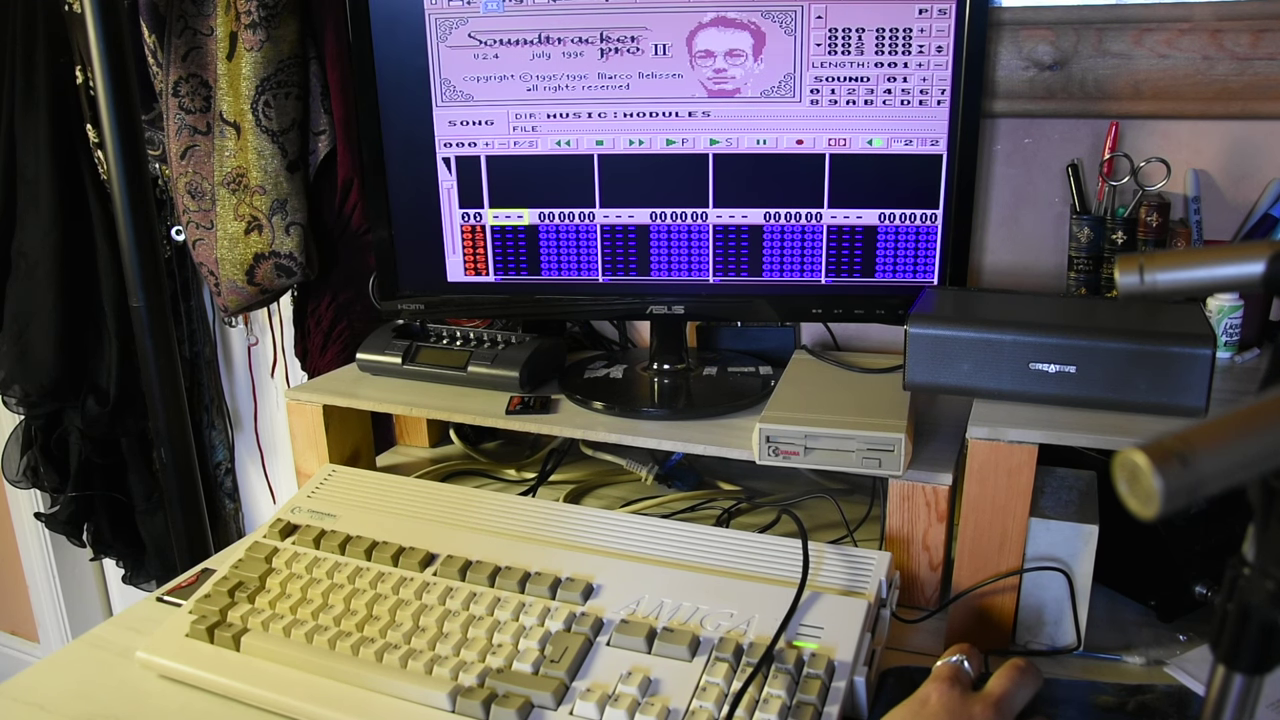
{"action": "left_click", "coordinate": [490, 6]}
{"action": "left_click", "coordinate": [500, 14]}
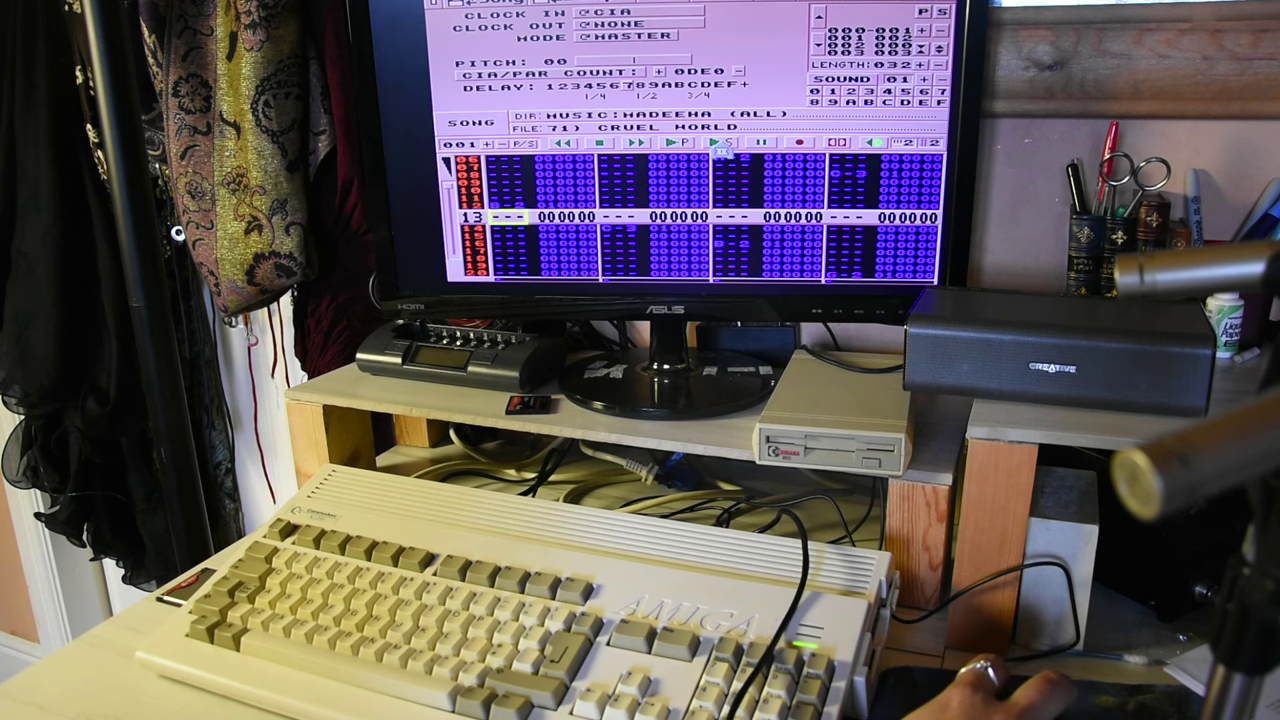
Step: Play the loaded CRUEL WORLD song in Soundtracker Pro 2 and restart its playback
{"action": "left_click", "coordinate": [720, 143]}
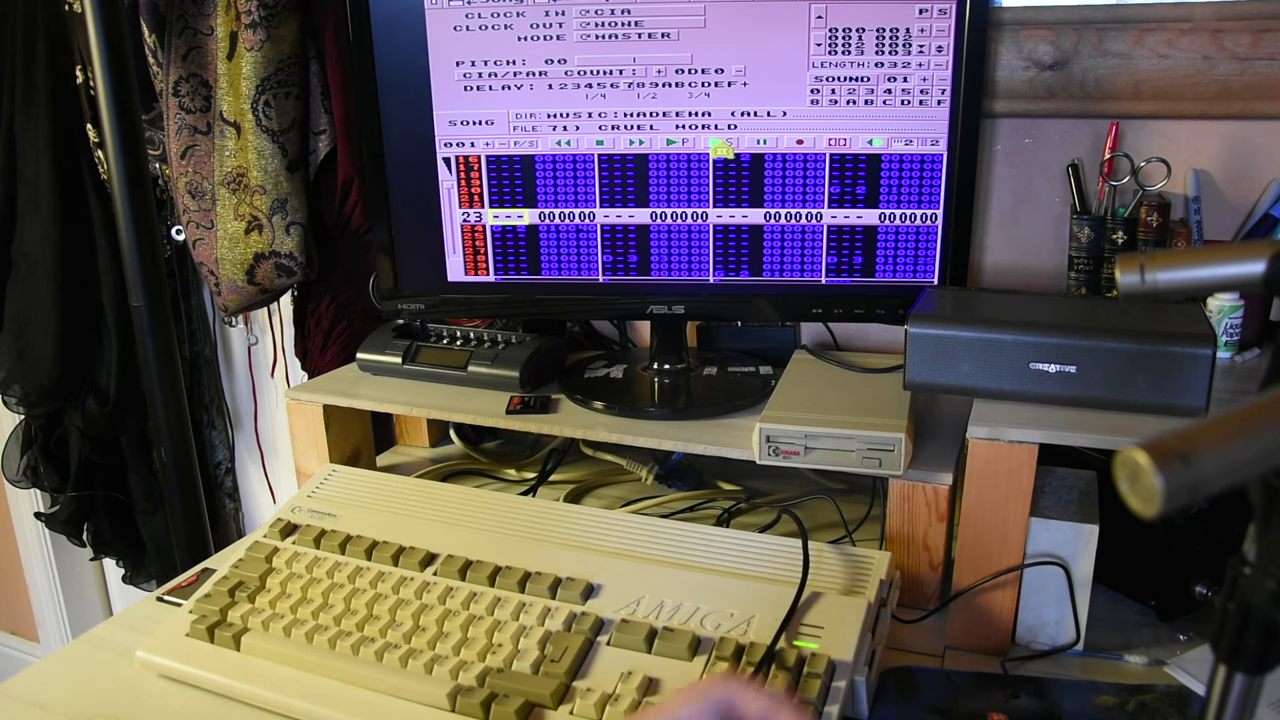
{"action": "left_click", "coordinate": [721, 145]}
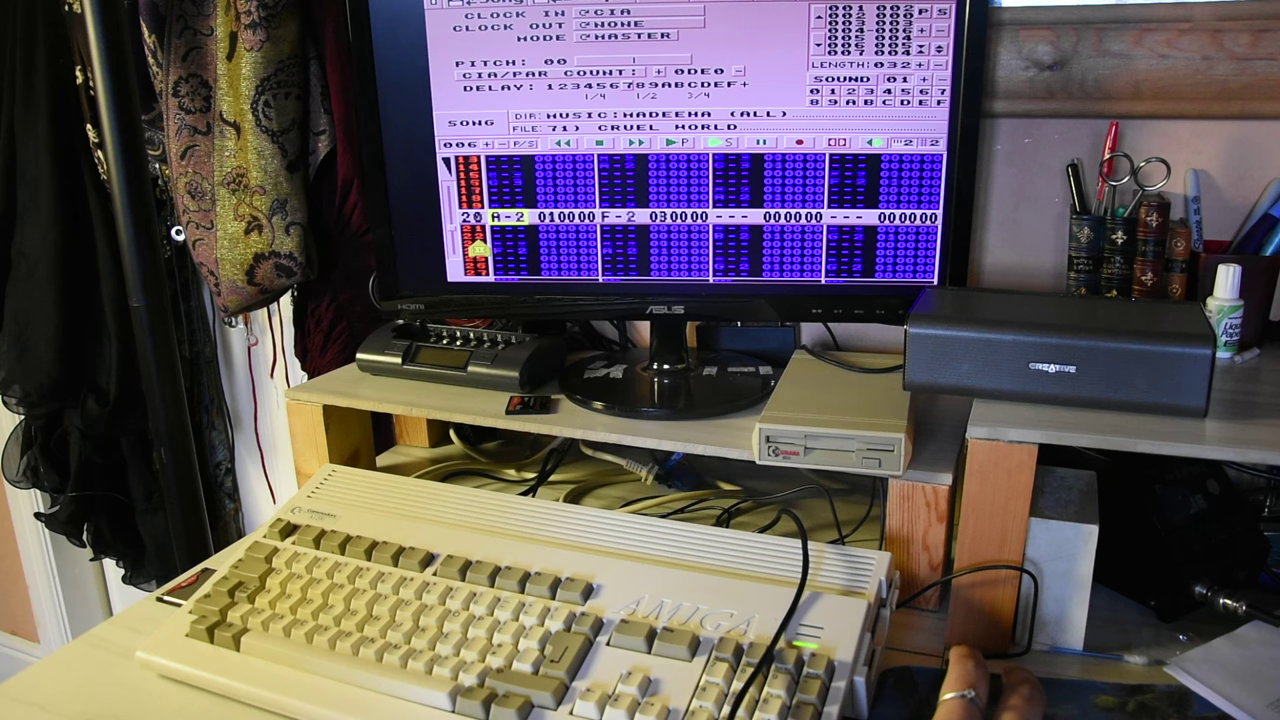
{"action": "left_click", "coordinate": [726, 145]}
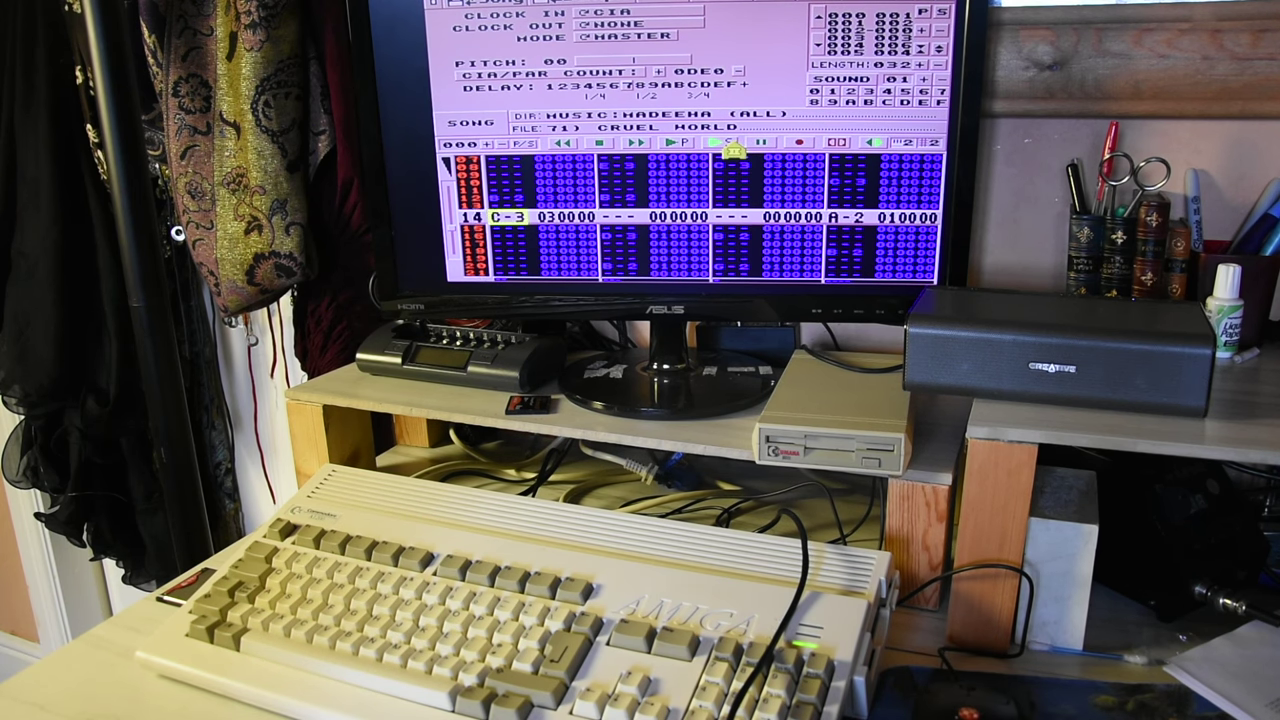